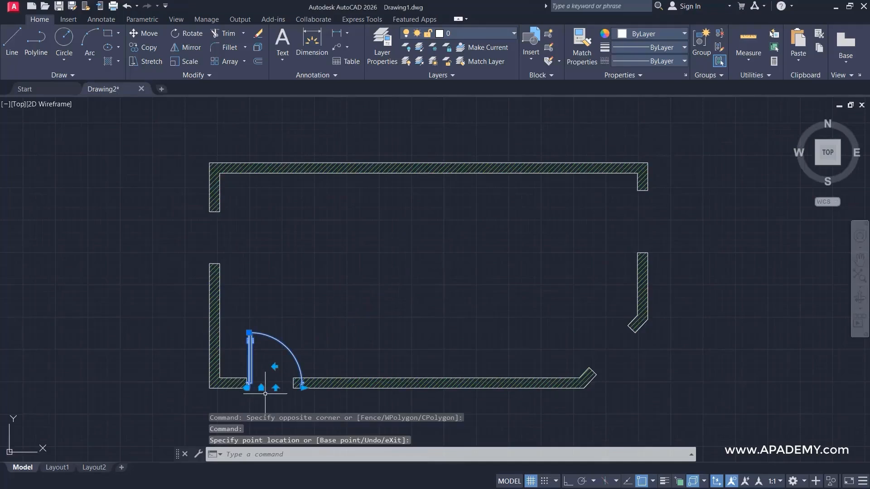
Shorten the door block to the width of the lower-left wall opening, and flip its hinge side over and back
scroll(317, 370, "up", 2)
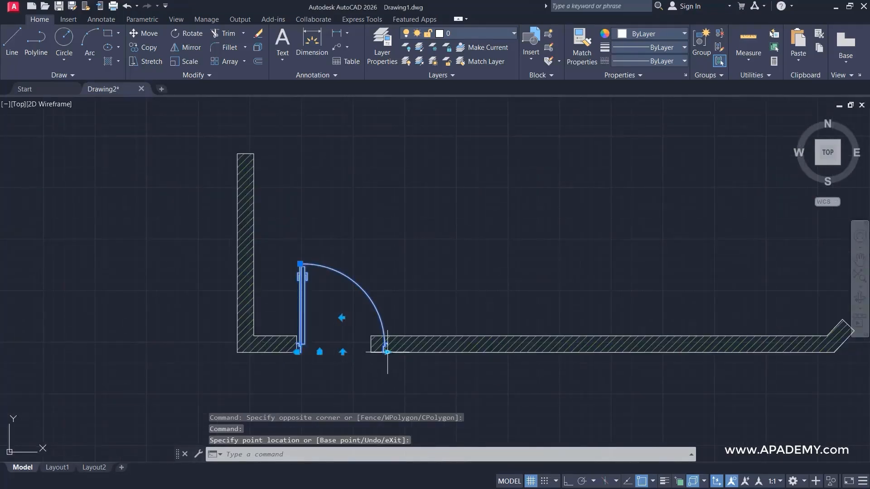
left_click(385, 352)
left_click(385, 352)
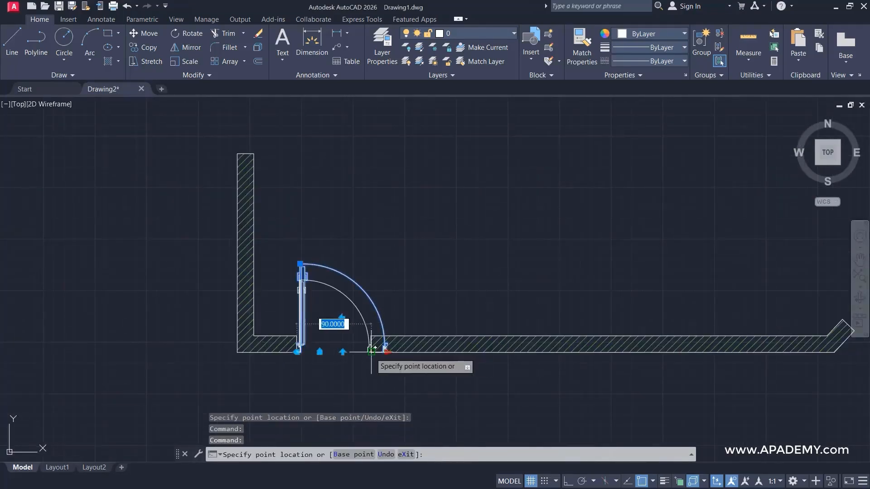
left_click(334, 324)
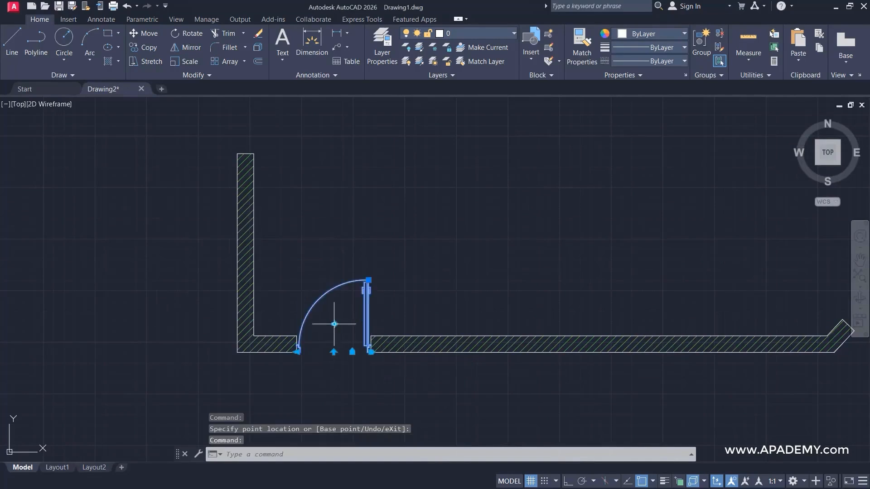
left_click(334, 324)
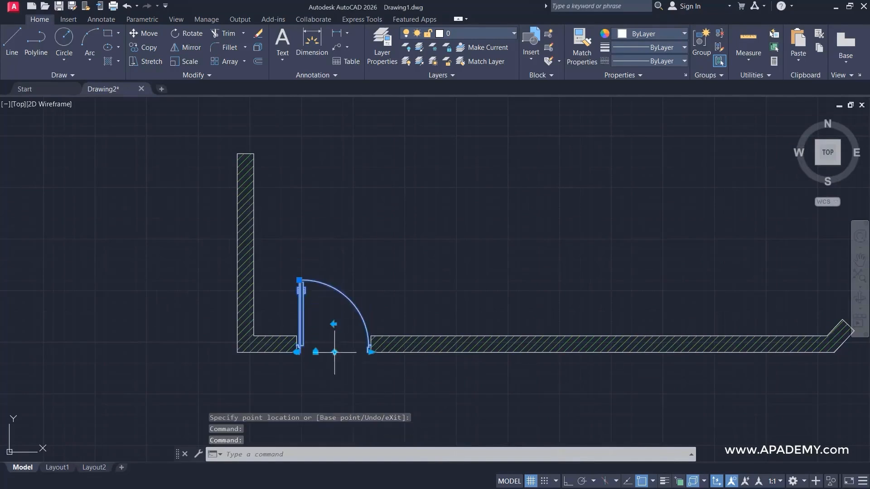
Move the door block to the angled corner opening, aligned with the wall end, and stretch it to span the gap
left_click(297, 353)
scroll(296, 353, "down", 5)
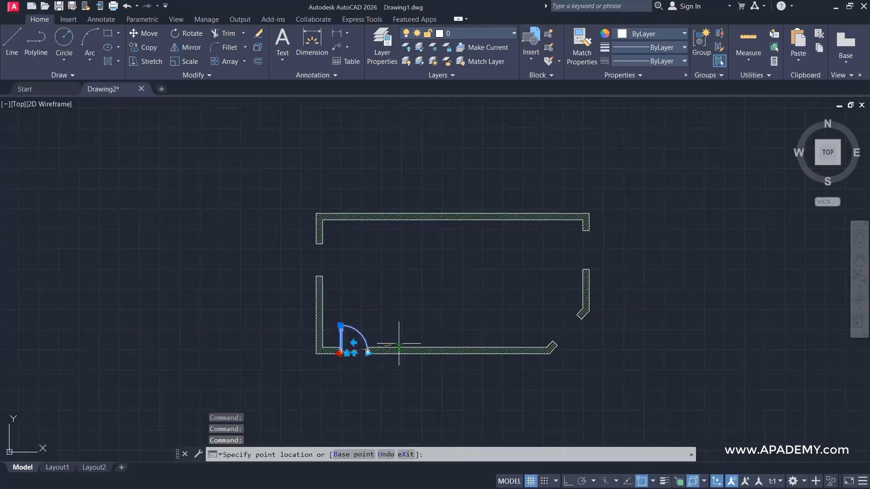
scroll(484, 370, "up", 2)
scroll(484, 369, "up", 4)
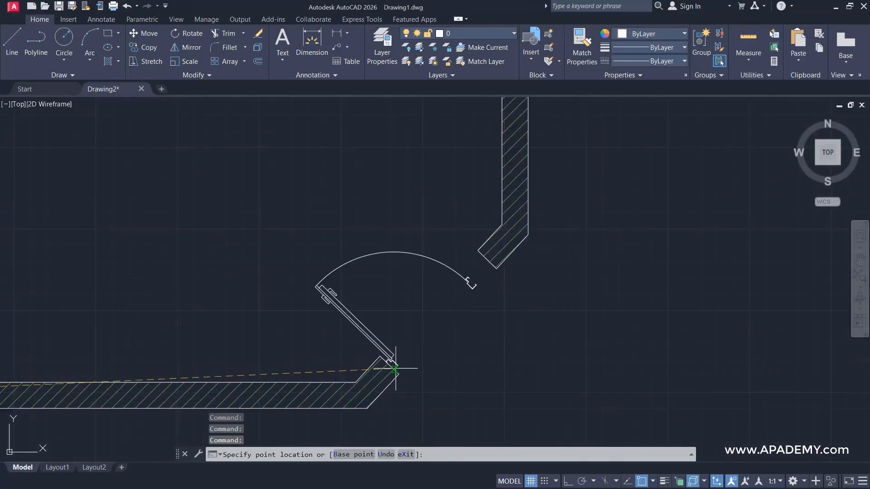
left_click(393, 368)
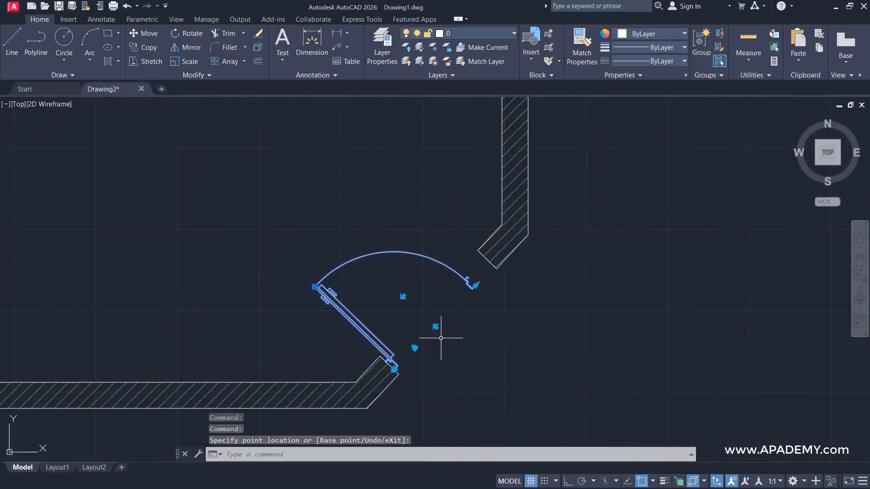
left_click(491, 266)
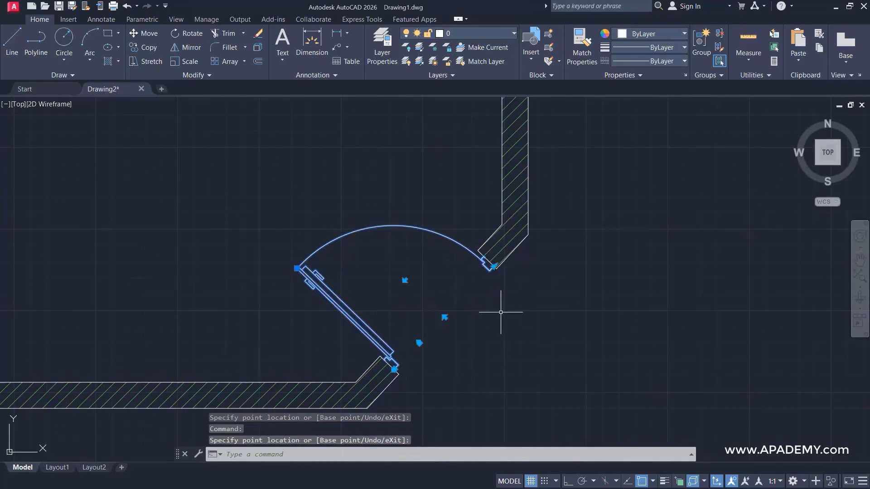
Move the door block into the right wall opening, stretch it to the upper wall end, and flip its hinge side over and back
scroll(501, 312, "down", 5)
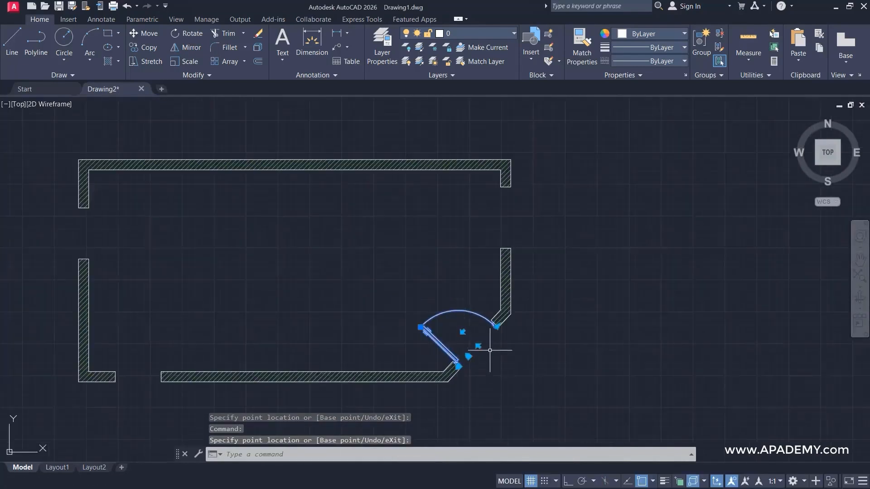
left_click(468, 356)
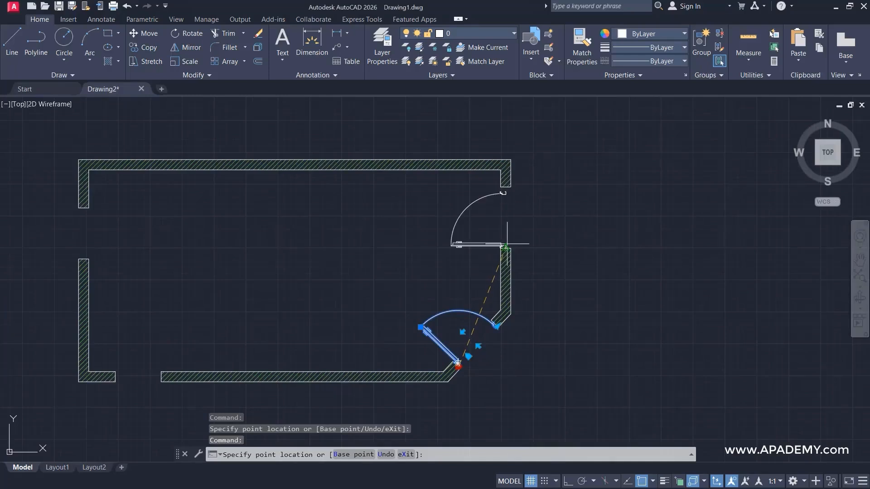
left_click(507, 243)
scroll(506, 192, "up", 4)
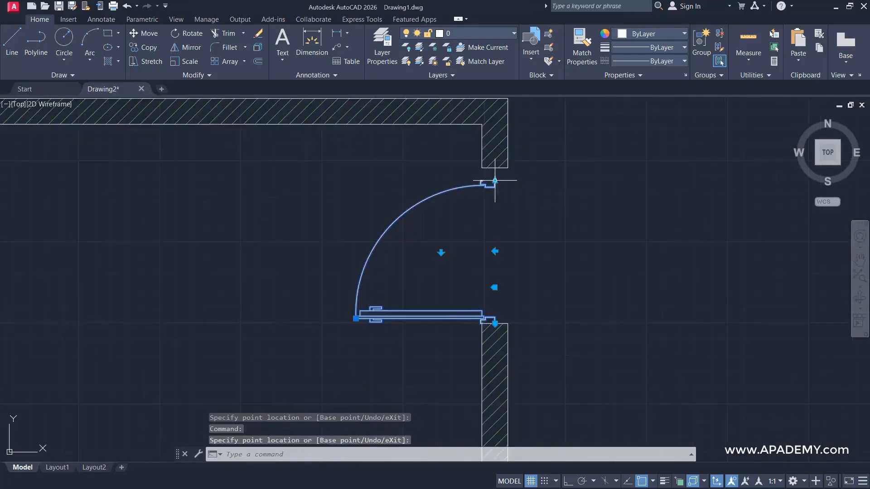
left_click(506, 191)
left_click(495, 173)
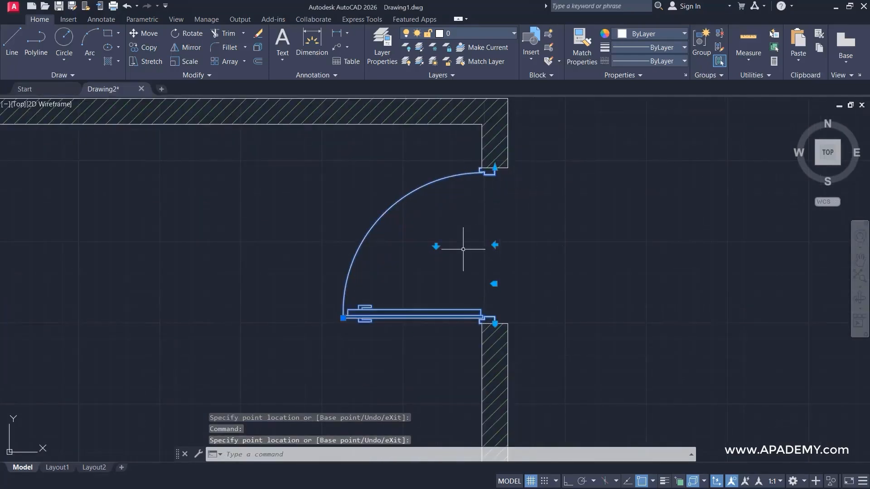
left_click(436, 246)
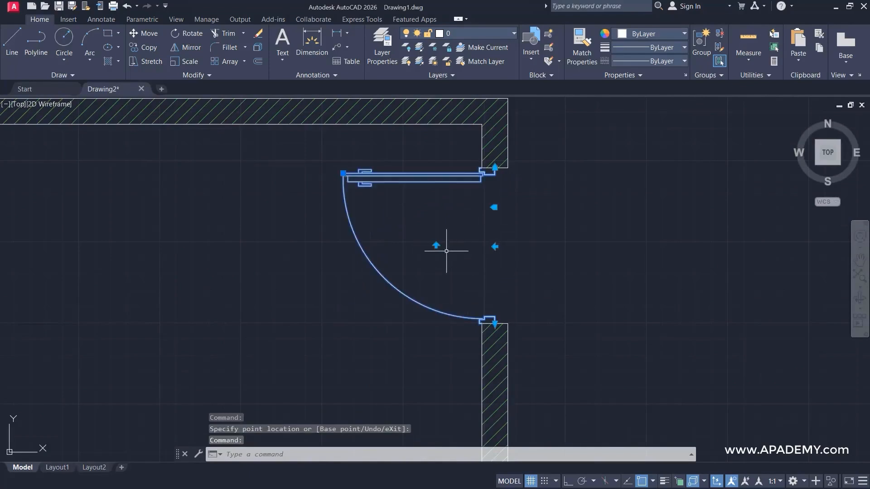
left_click(436, 246)
Move the door block back to the lower-left wall opening and shorten it to end at the opposite wall edge
scroll(582, 286, "down", 4)
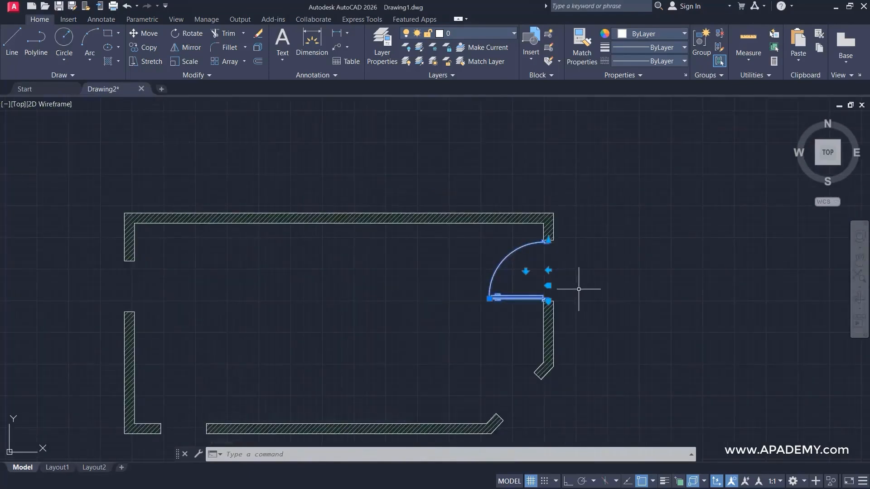
left_click(551, 298)
scroll(443, 325, "down", 4)
scroll(442, 325, "up", 6)
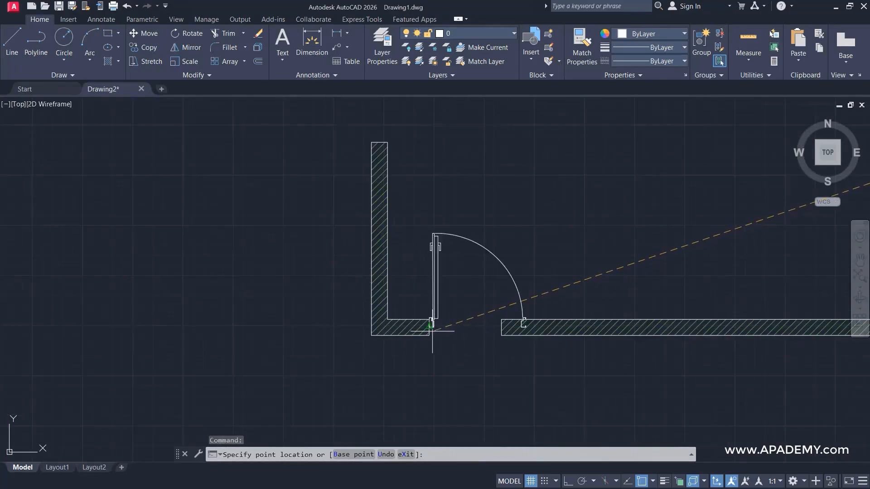
left_click(432, 331)
scroll(526, 320, "up", 6)
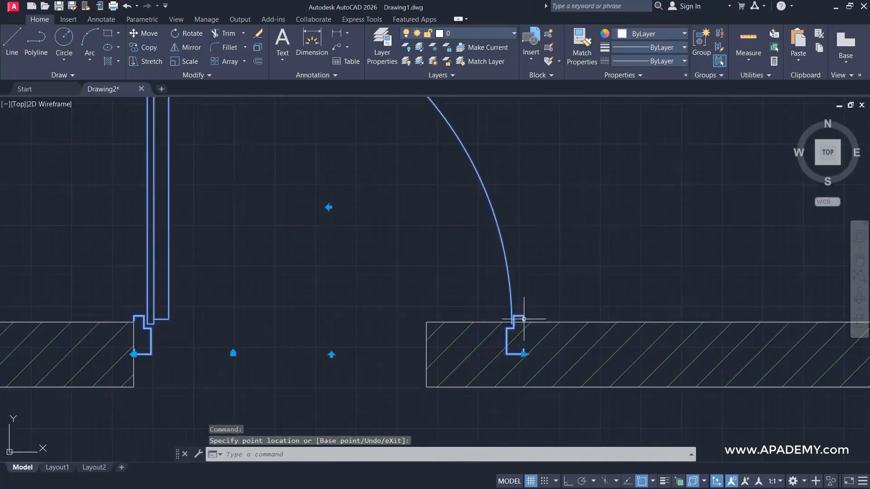
left_click(524, 353)
left_click(422, 354)
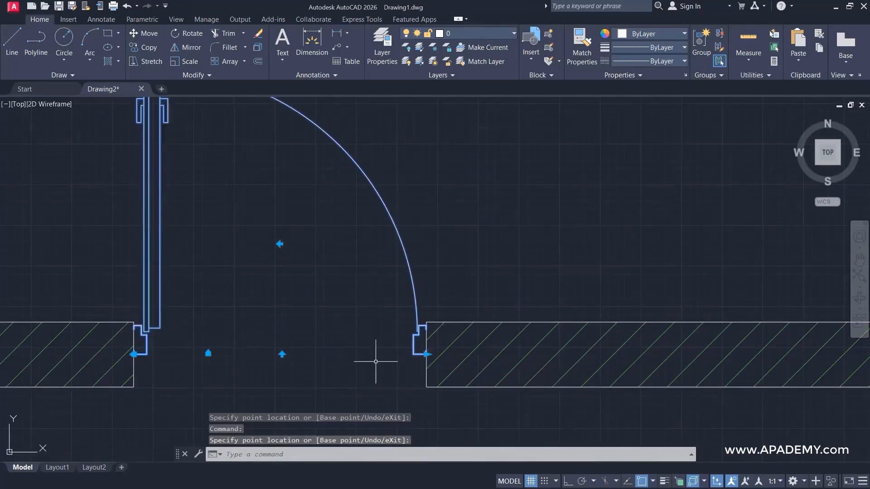
scroll(285, 344, "down", 7)
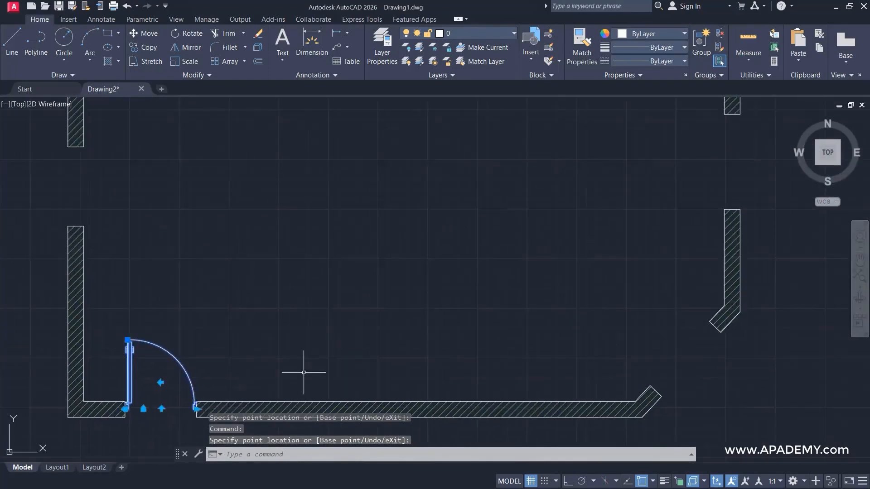
scroll(353, 338, "down", 4)
middle_click_drag(338, 340, 388, 310)
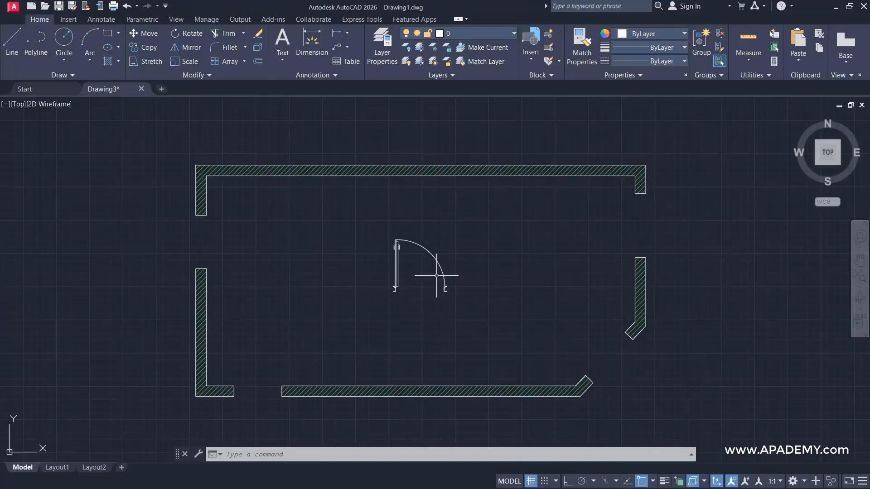
Define the door as a block named Smart Door 2, with its base point at the lower-left corner of the door frame
scroll(428, 265, "up", 4)
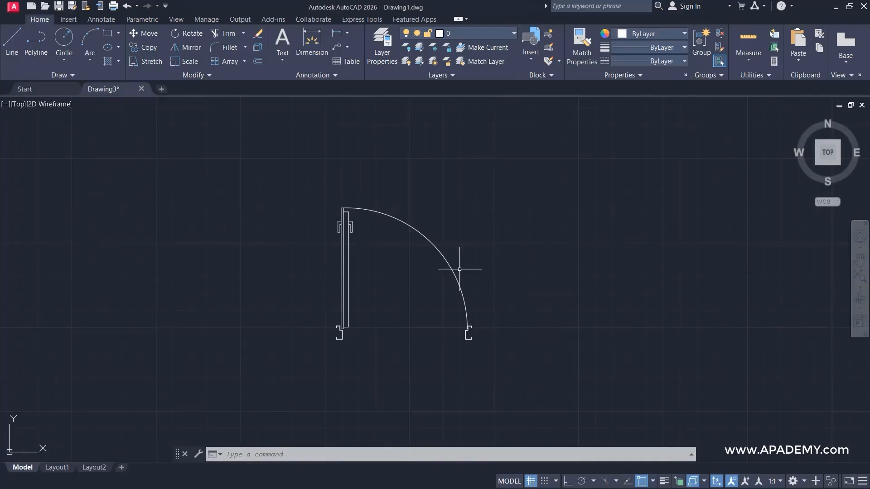
left_click(614, 158)
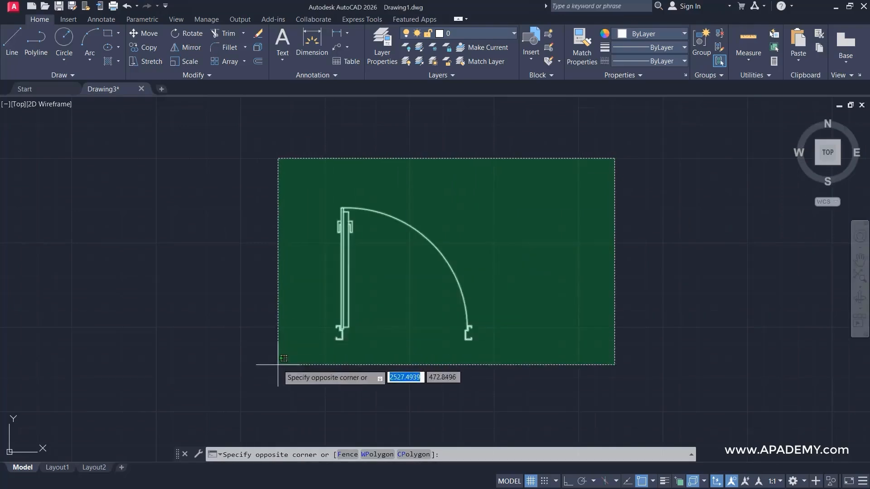
left_click(280, 367)
type("b")
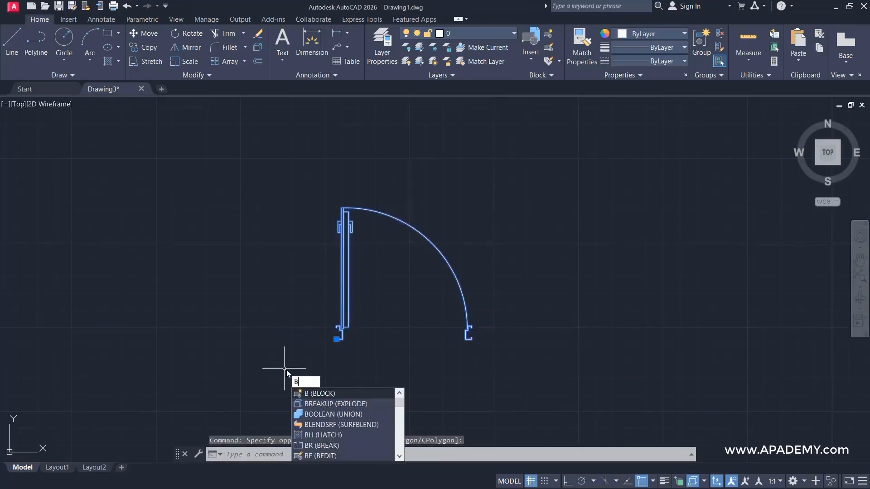
key("Return")
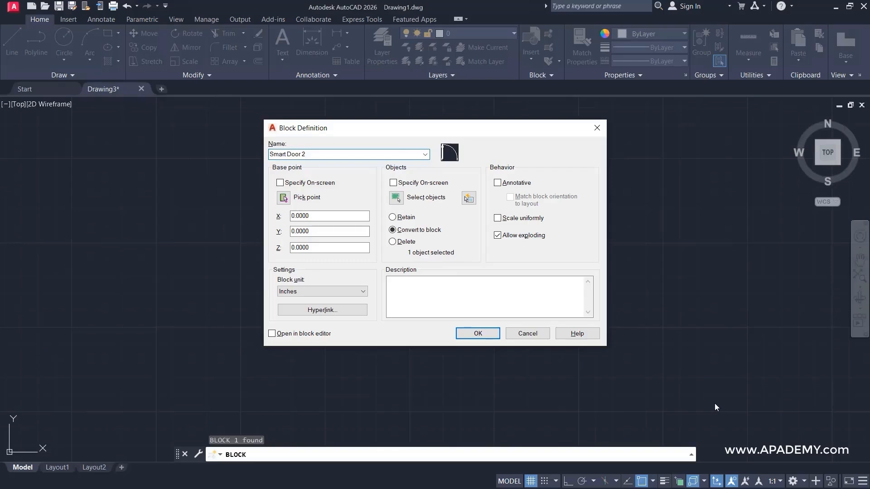
left_click(283, 199)
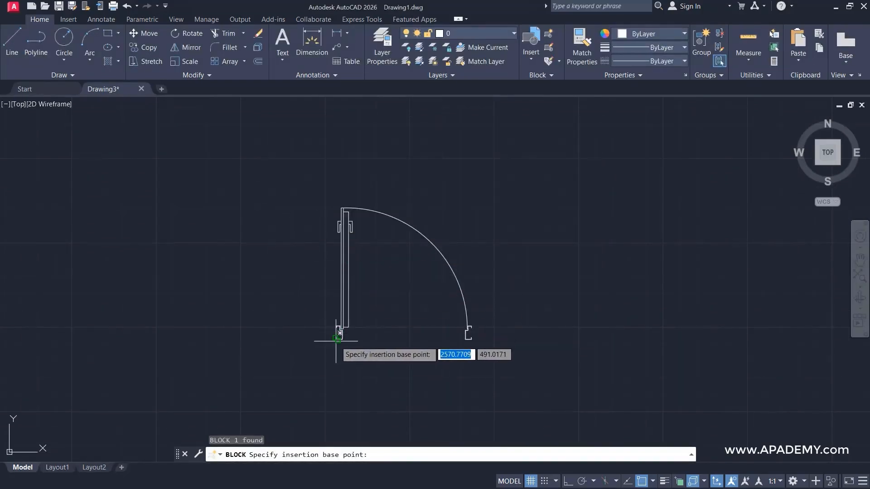
left_click(336, 341)
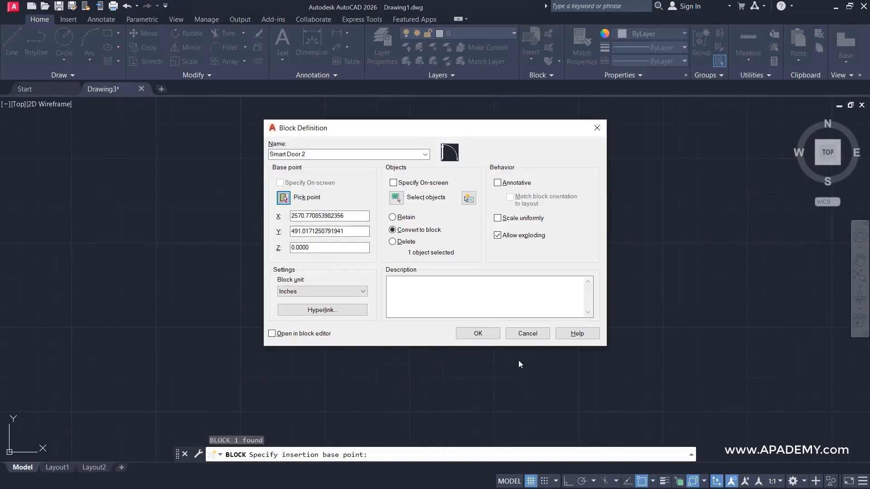
left_click(476, 335)
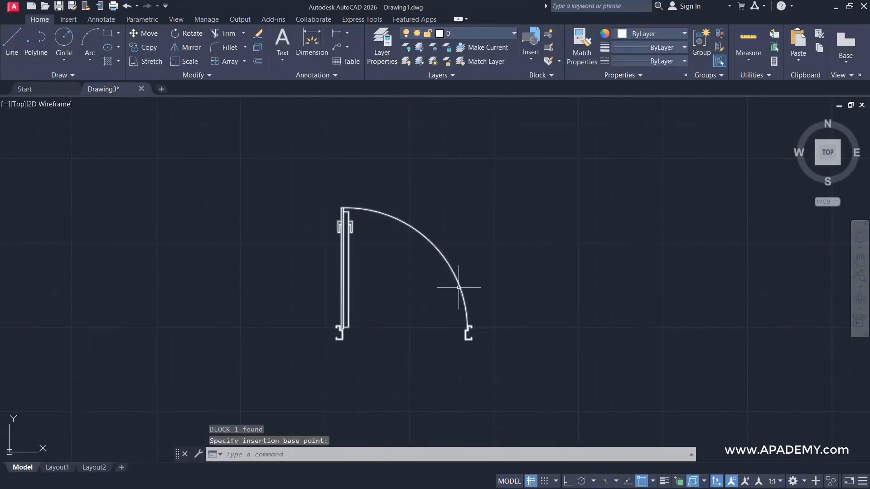
Try moving the Smart Door 2 block by its base point to the lower-left wall opening, and cancel the move
left_click(458, 287)
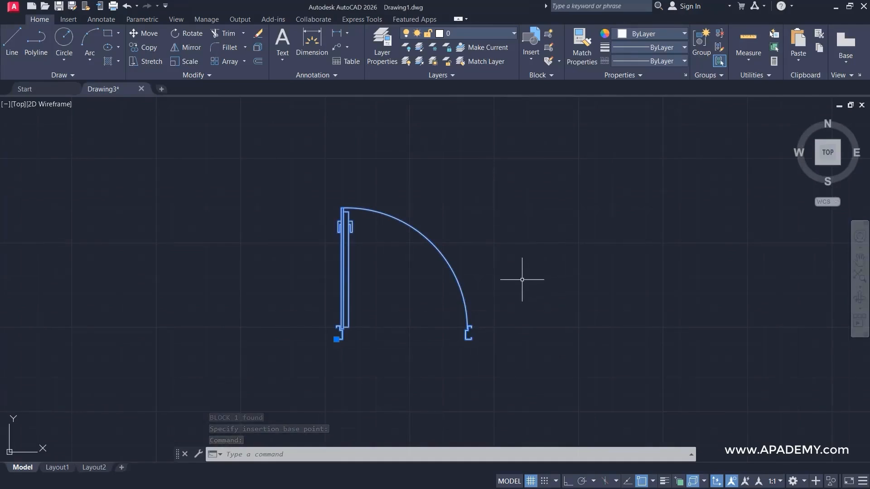
scroll(520, 282, "down", 4)
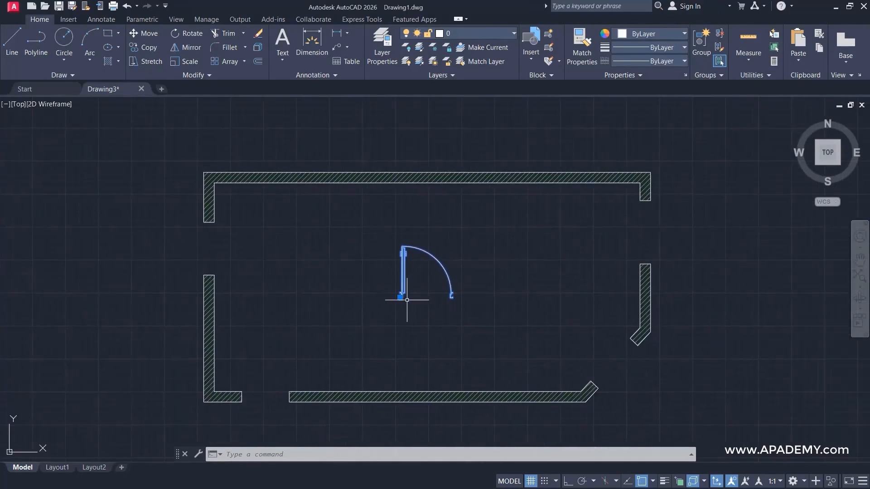
left_click(400, 297)
key("Escape")
key("Escape")
left_click(597, 239)
left_click(410, 282)
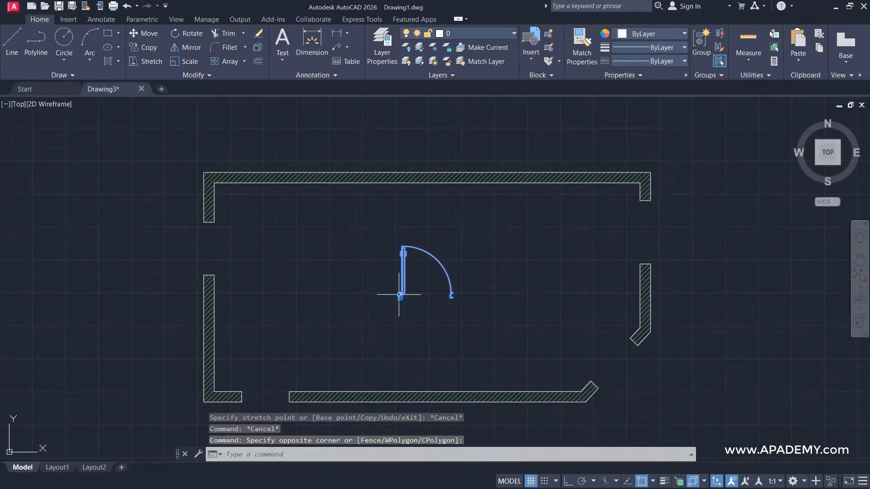
left_click(401, 297)
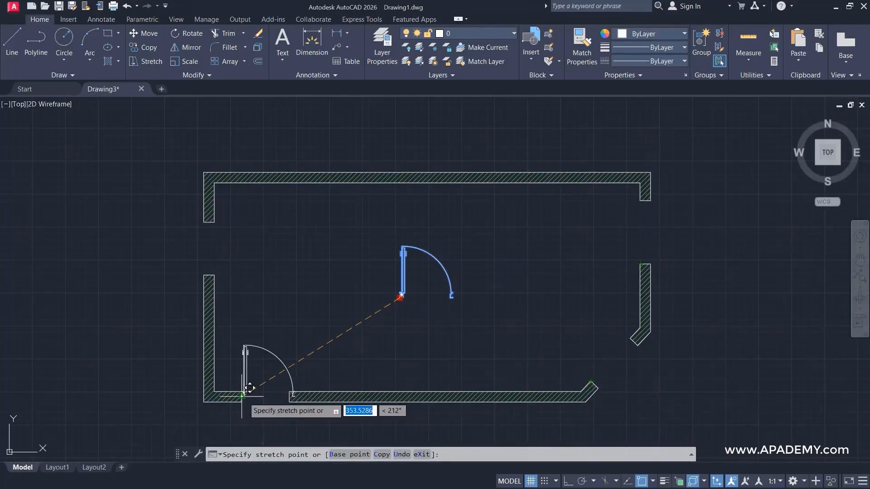
key("Escape")
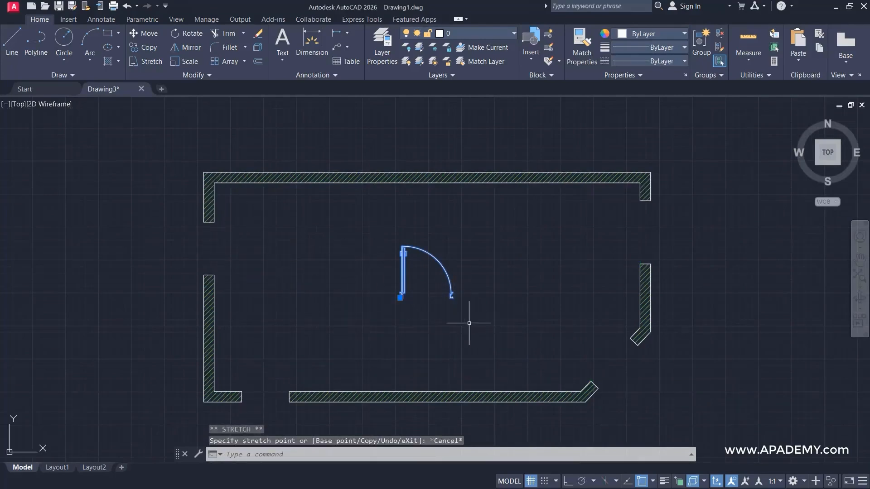
Open the Smart Door 2 block definition in the Block Editor
double_click(448, 274)
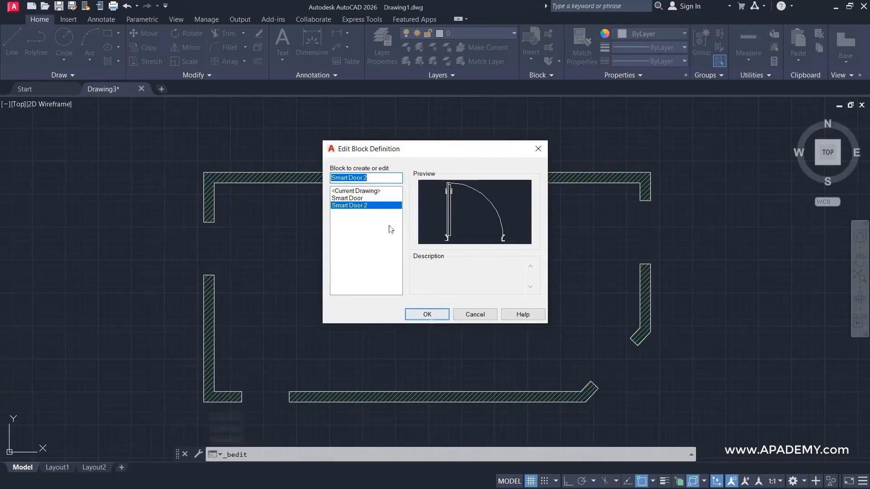
left_click(439, 319)
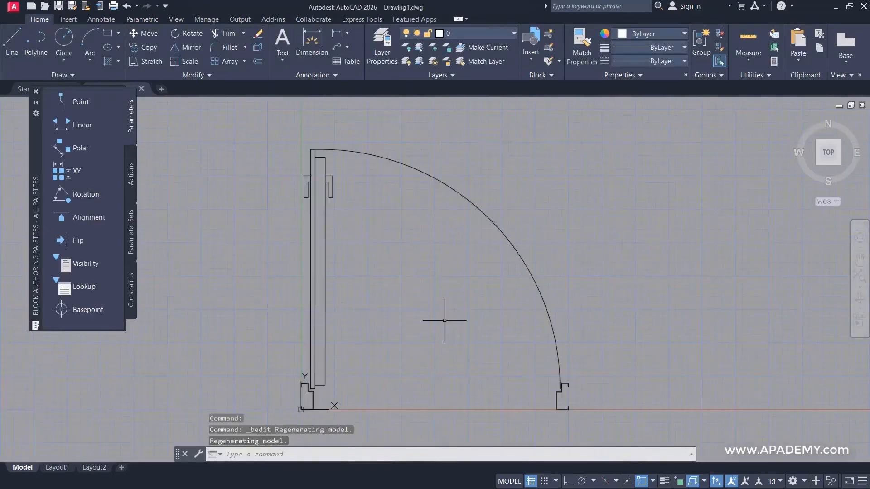
scroll(452, 263, "down", 2)
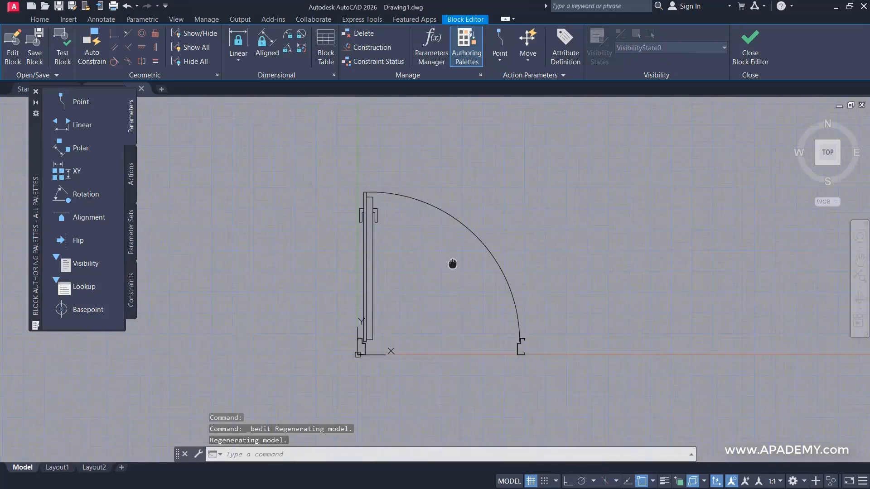
middle_click_drag(452, 266, 412, 276)
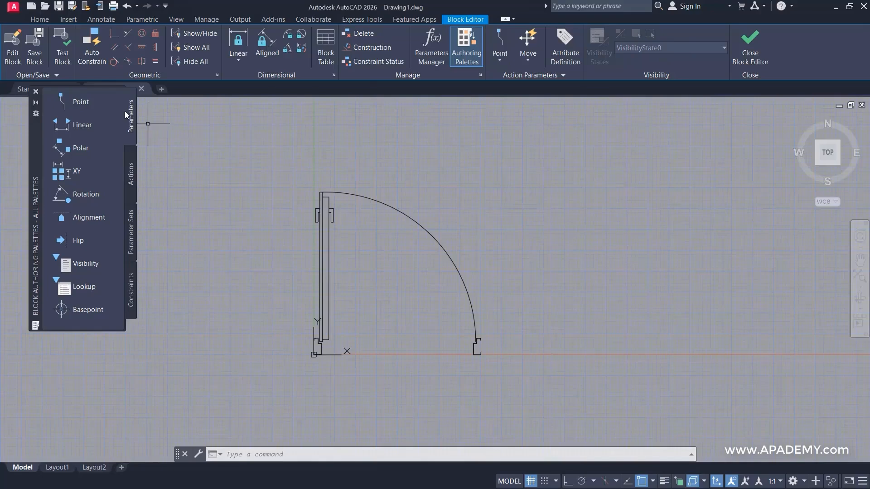
Add a Basepoint parameter at the upper-left corner of the door leaf
left_click(131, 168)
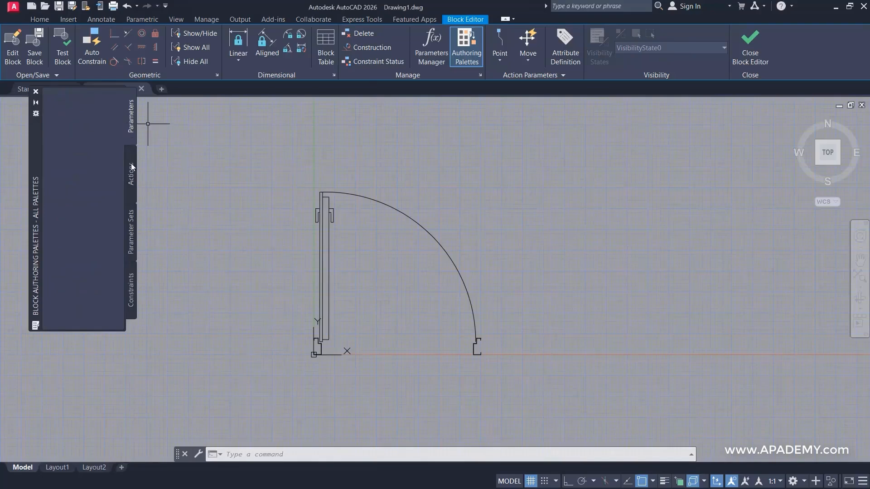
left_click(131, 130)
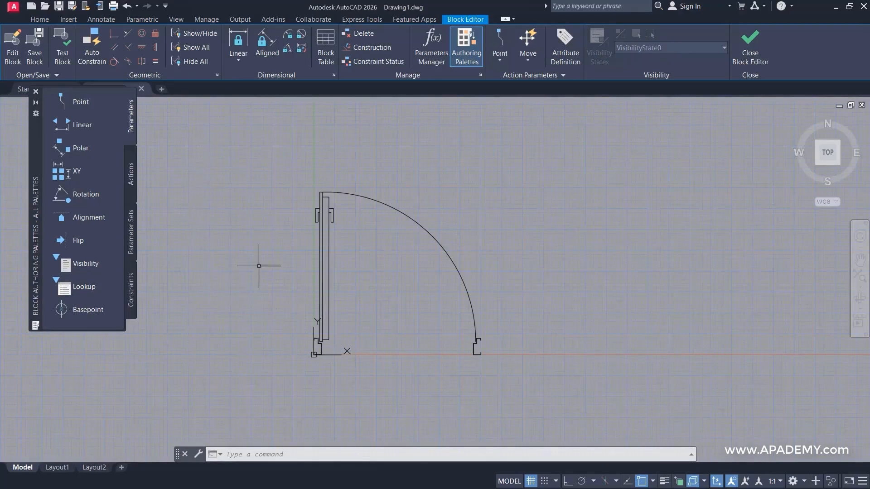
left_click(73, 310)
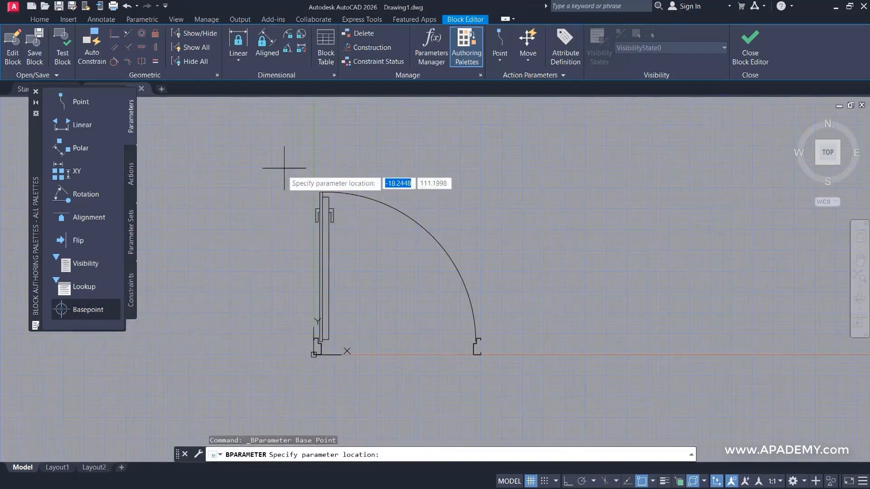
left_click(319, 192)
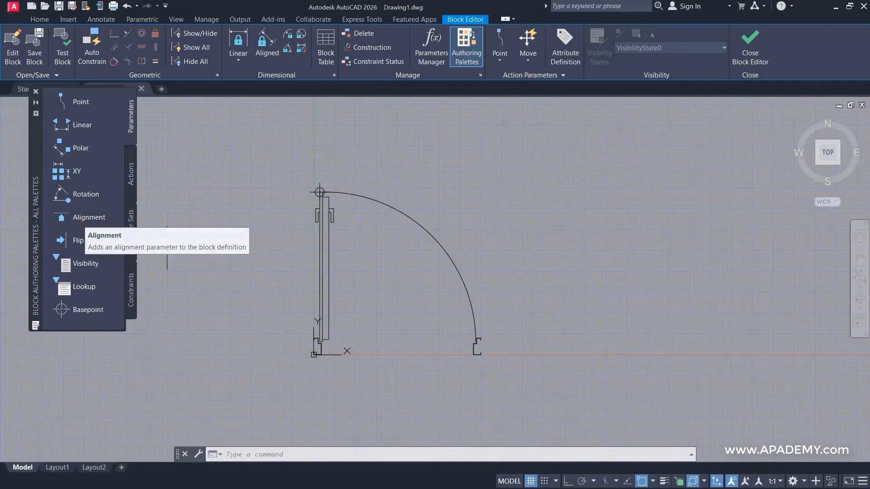
Add an Alignment parameter based at the door frame's lower-left corner, with its direction set straight up using Ortho
left_click(73, 217)
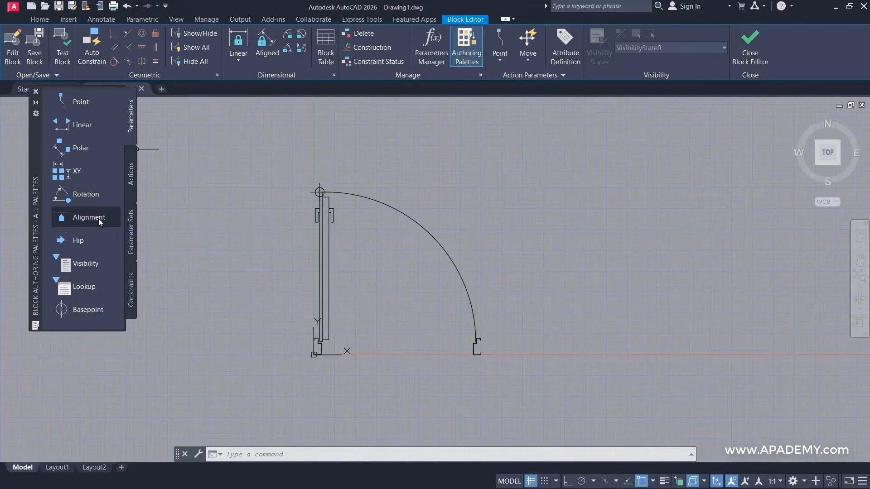
left_click(80, 219)
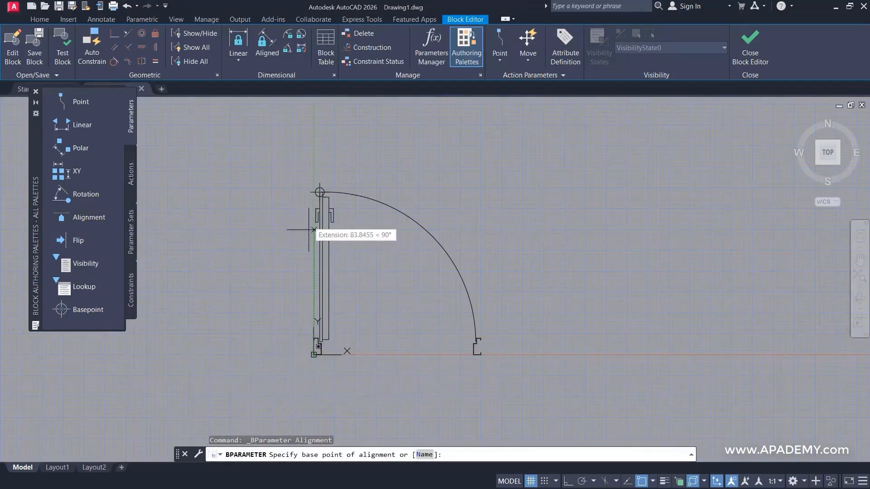
scroll(311, 354, "up", 4)
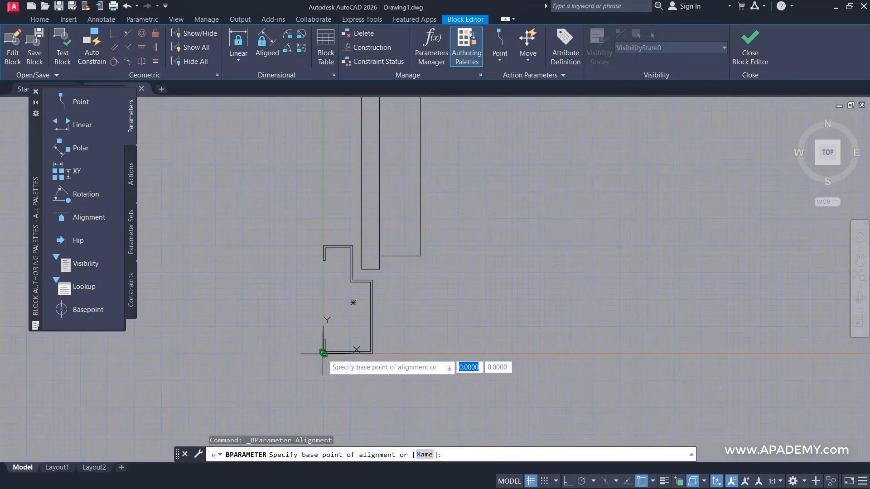
left_click(323, 353)
scroll(323, 244, "up", 3)
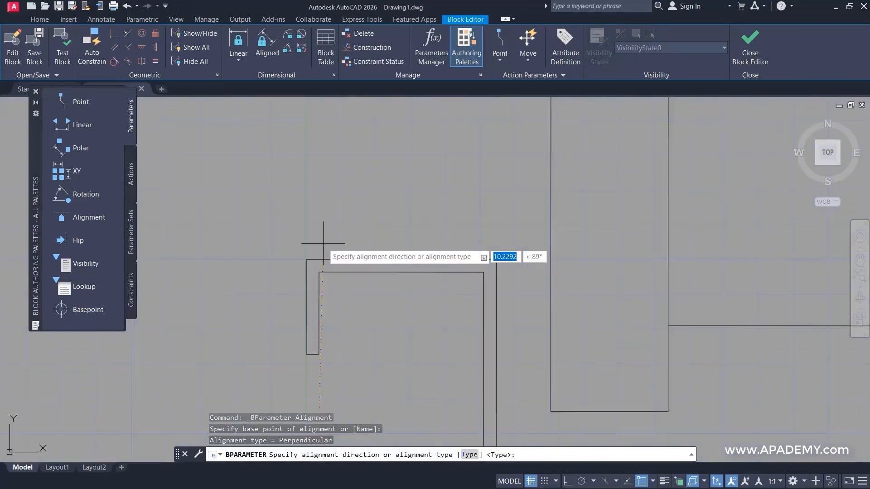
scroll(323, 243, "down", 5)
middle_click_drag(274, 138, 291, 265)
key("F8")
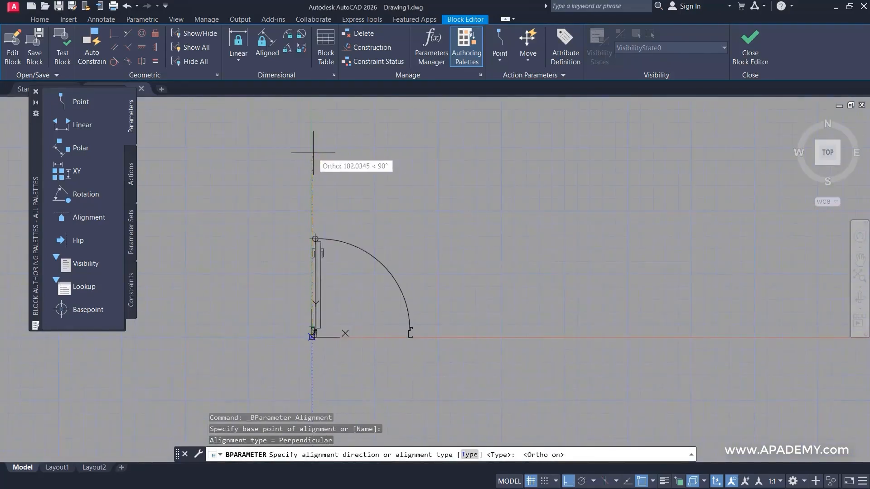
left_click(314, 193)
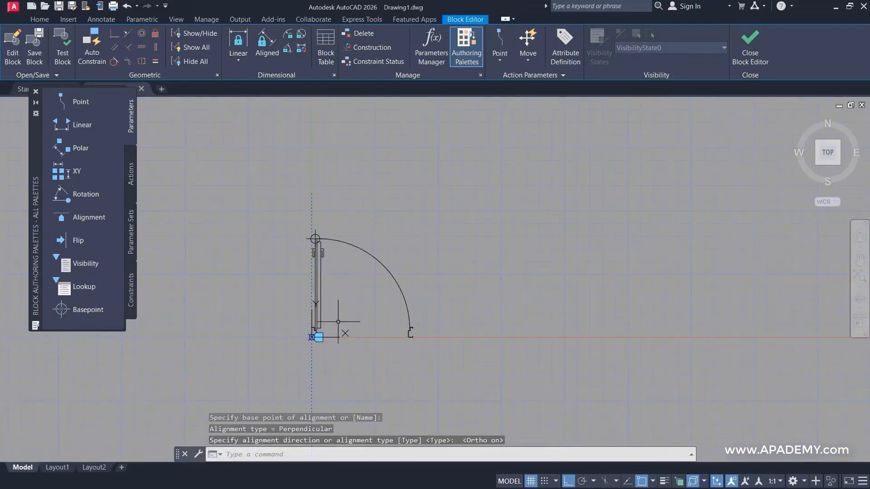
Close the Block Editor and save the changes to Smart Door 2
scroll(314, 337, "up", 8)
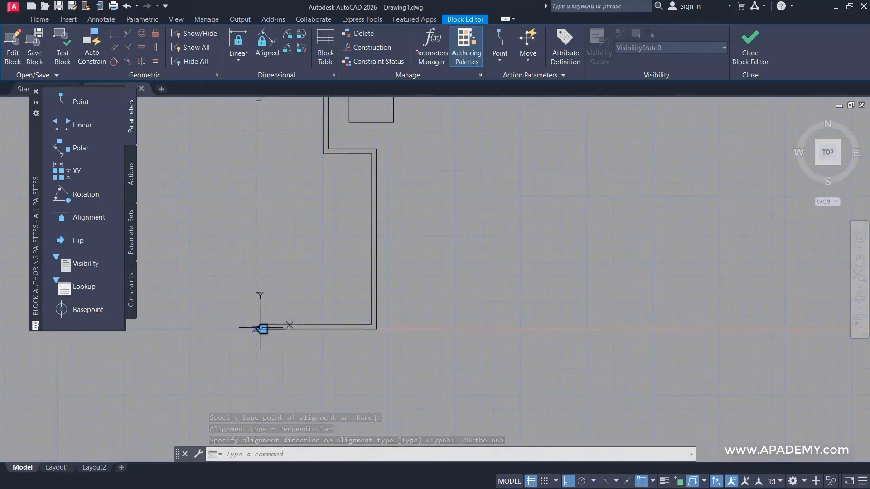
scroll(261, 328, "down", 6)
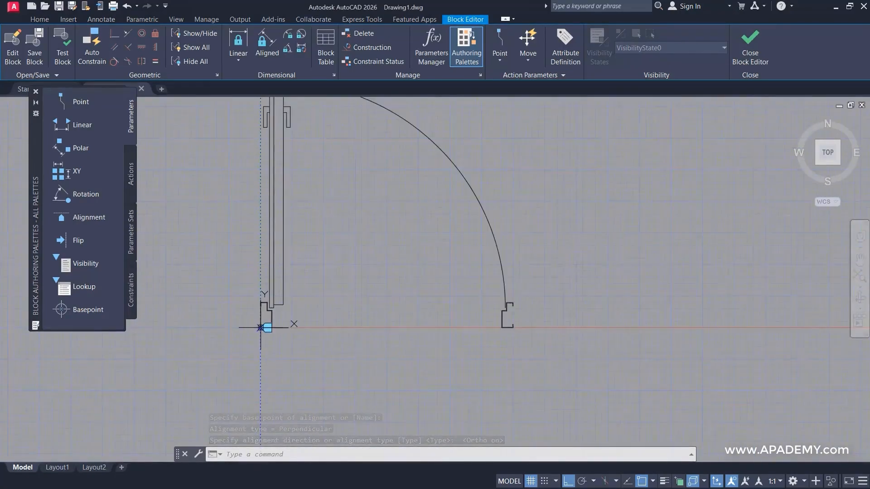
left_click(750, 45)
left_click(411, 233)
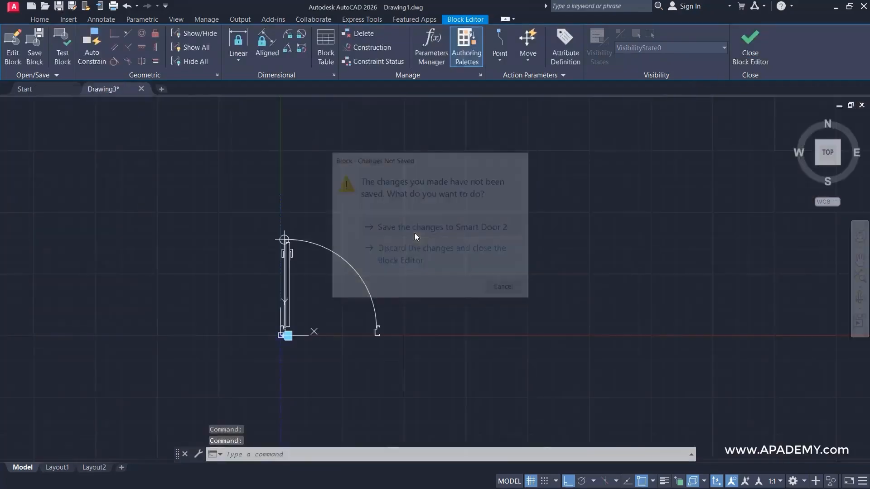
middle_click_drag(349, 274, 367, 232)
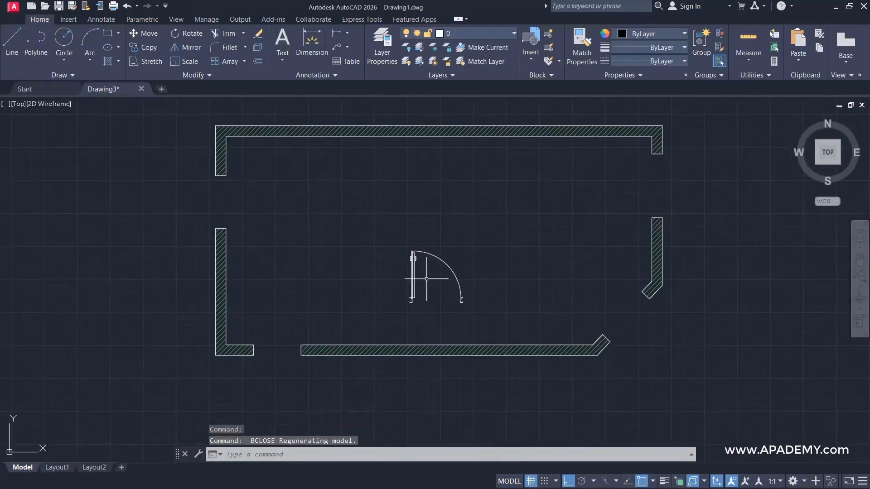
left_click(492, 257)
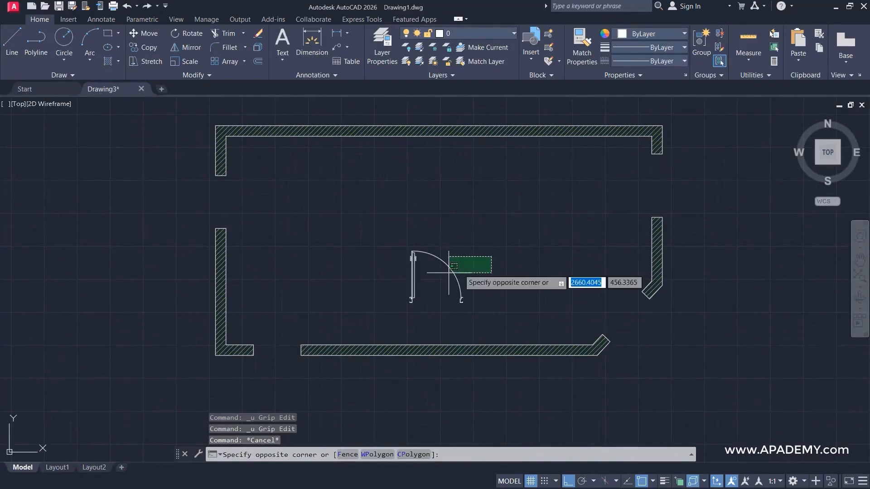
left_click(436, 283)
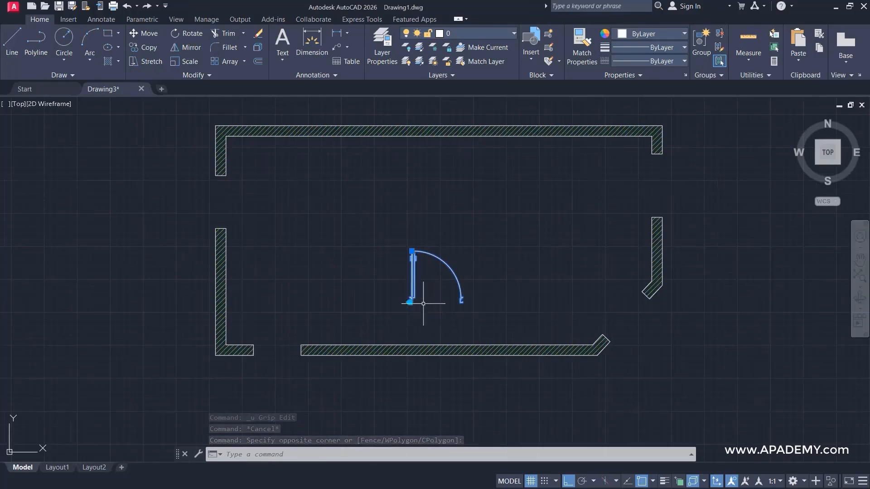
left_click(409, 302)
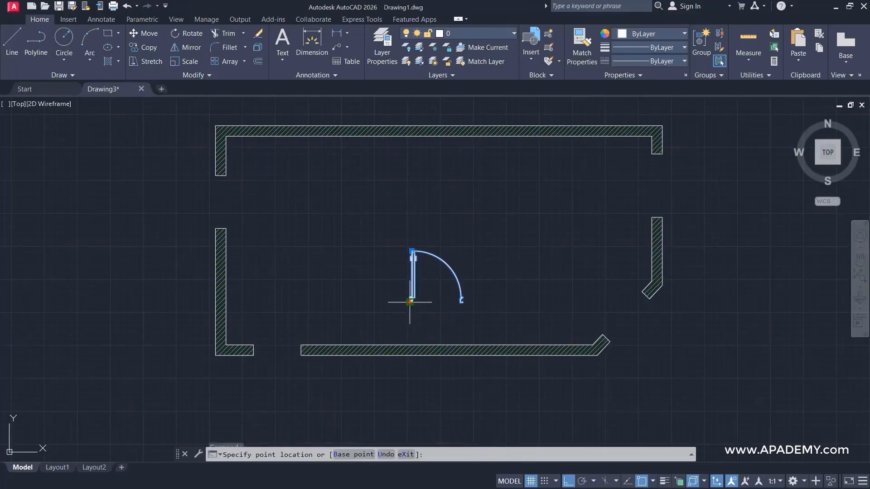
key("Escape")
key("Escape")
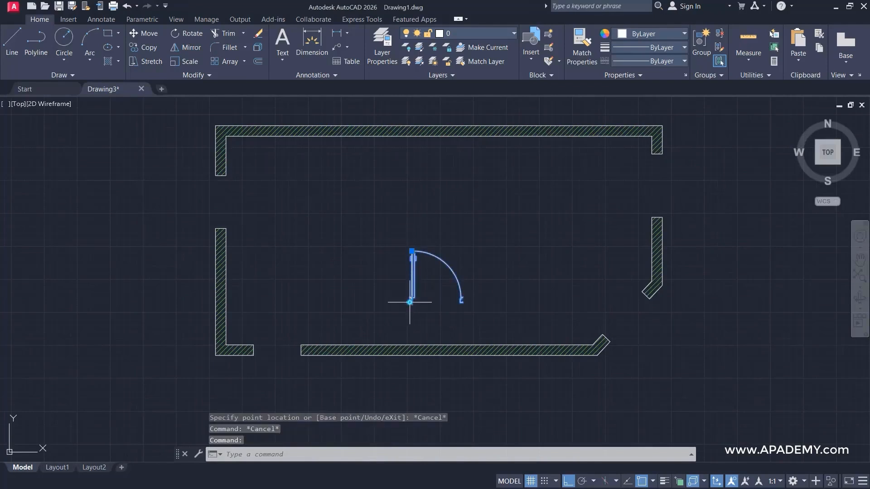
With Ortho off, move the door block by its alignment grip to the midpoint of the lower-left opening's left wall end
left_click(410, 302)
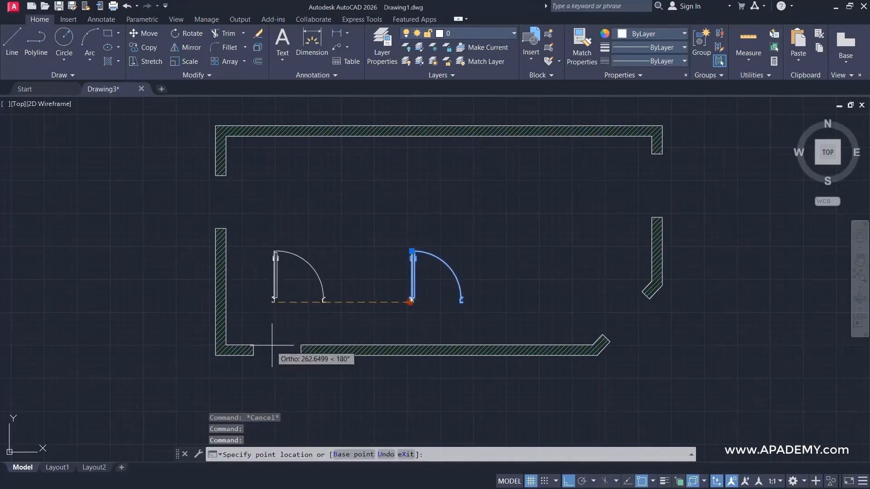
key("F8")
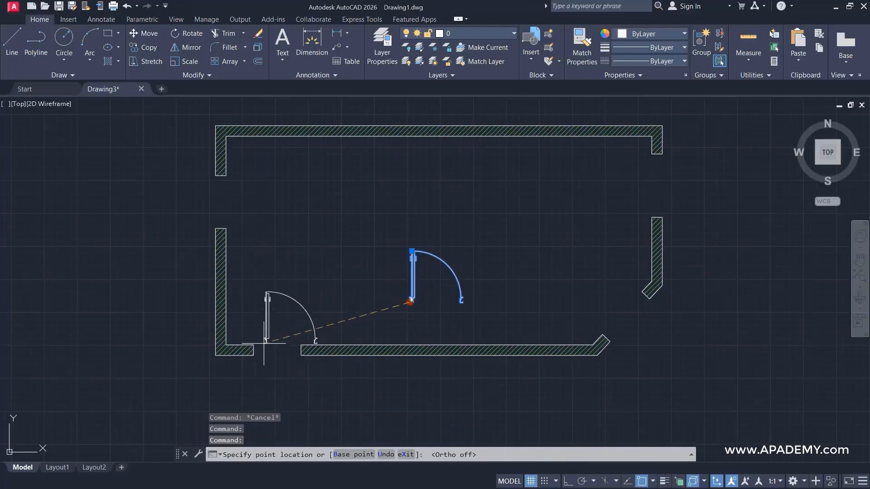
left_click(254, 350)
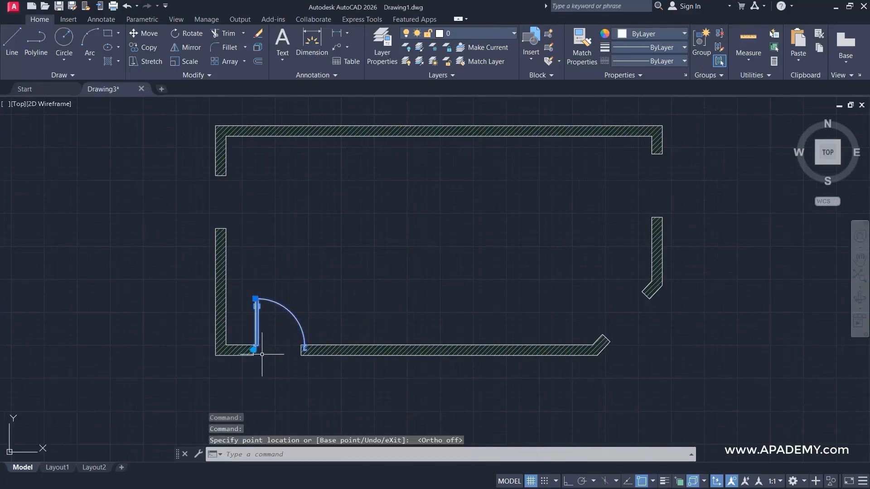
scroll(292, 358, "up", 5)
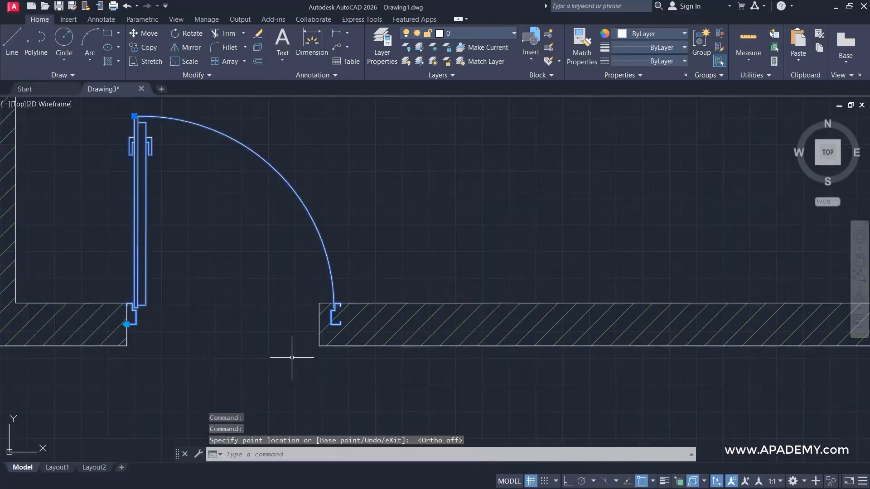
scroll(227, 314, "down", 8)
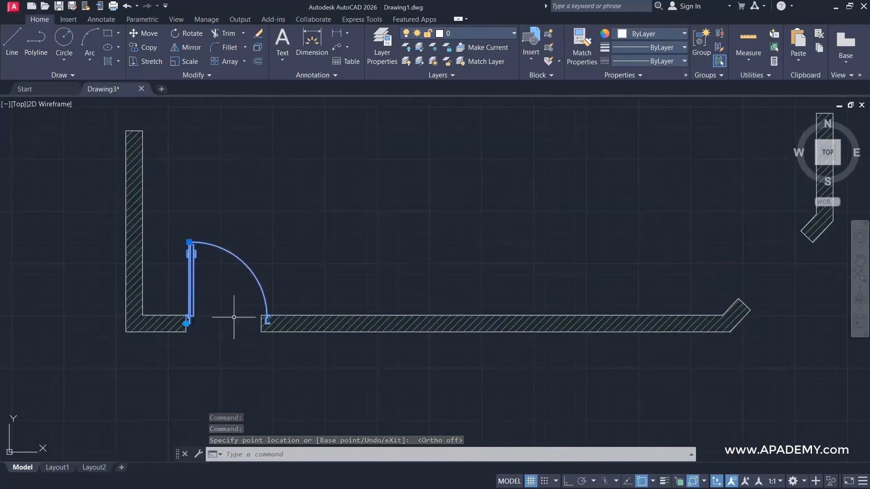
scroll(209, 315, "up", 2)
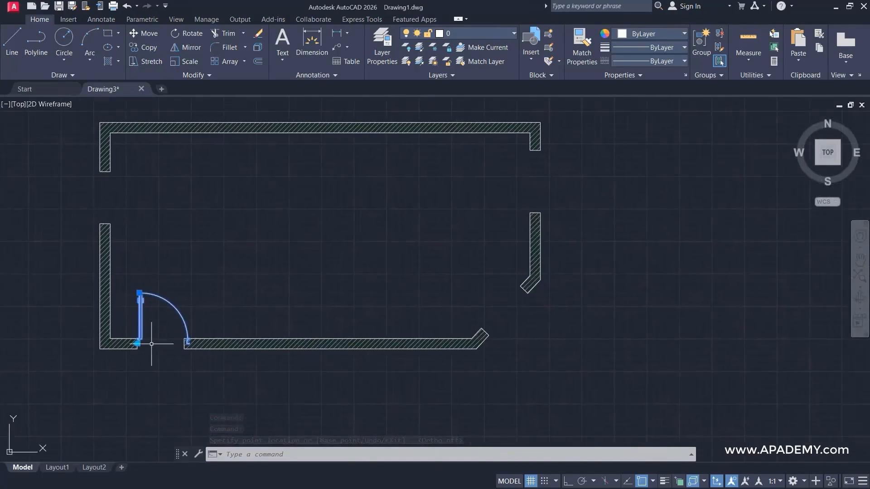
Test the door's alignment on the lower-right angled wall end and the right wall's upper opening, and return it to the lower-left opening
left_click(137, 343)
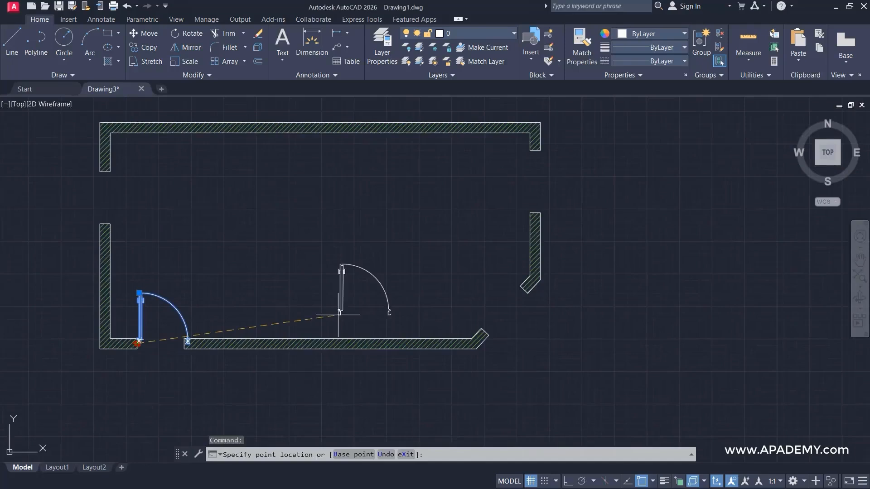
left_click(484, 331)
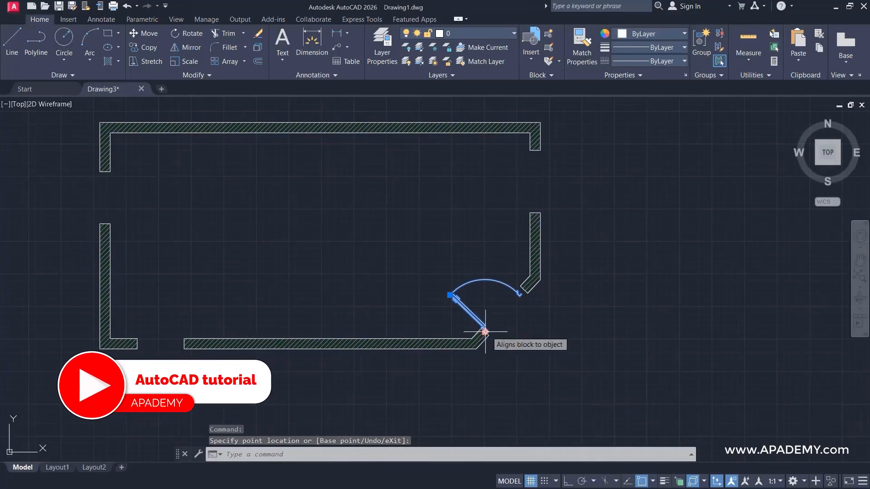
left_click(484, 332)
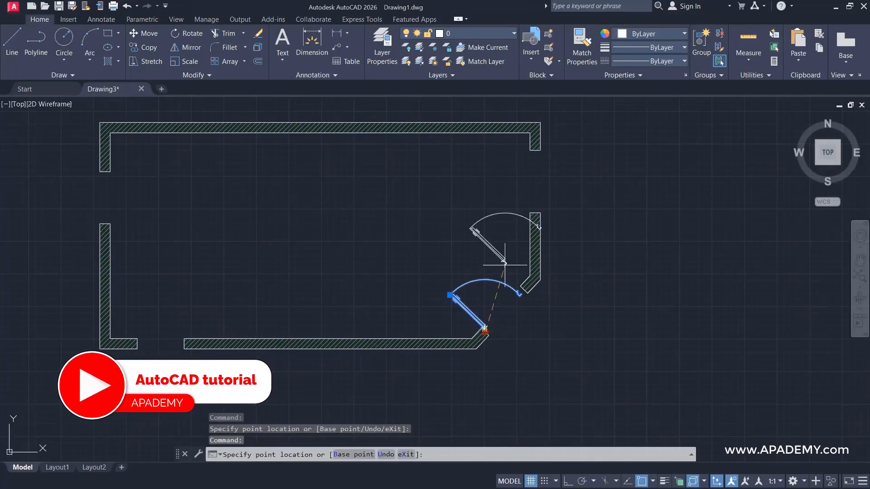
left_click(535, 212)
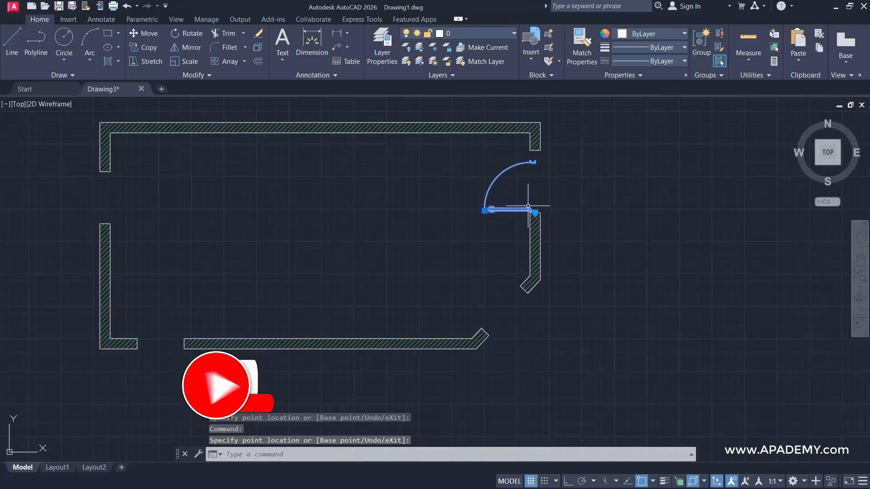
left_click(535, 211)
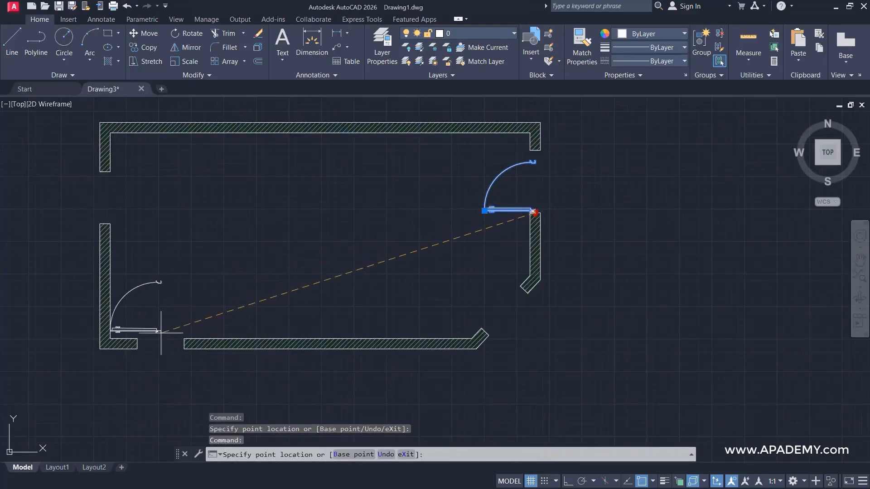
left_click(146, 339)
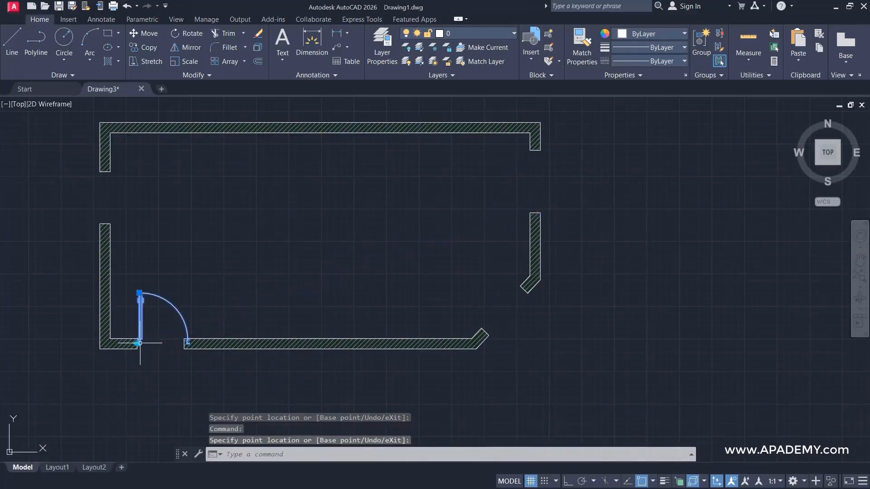
Move the door block by its alignment grip into the empty space inside the room and deselect it
left_click(137, 344)
left_click(276, 252)
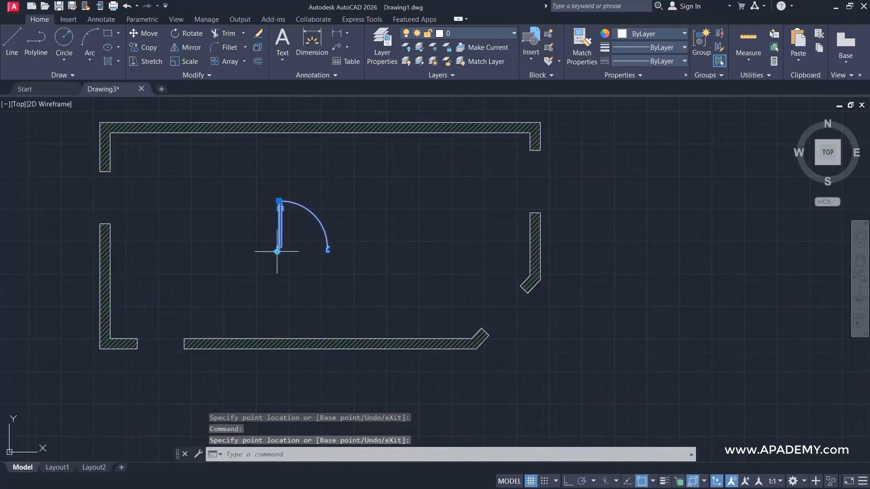
key("Escape")
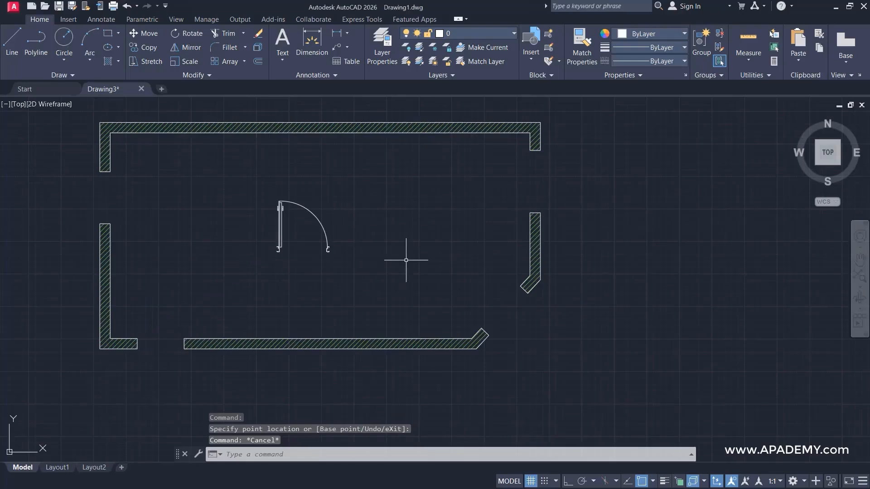
Reopen the Smart Door 2 block definition in the Block Editor
double_click(323, 229)
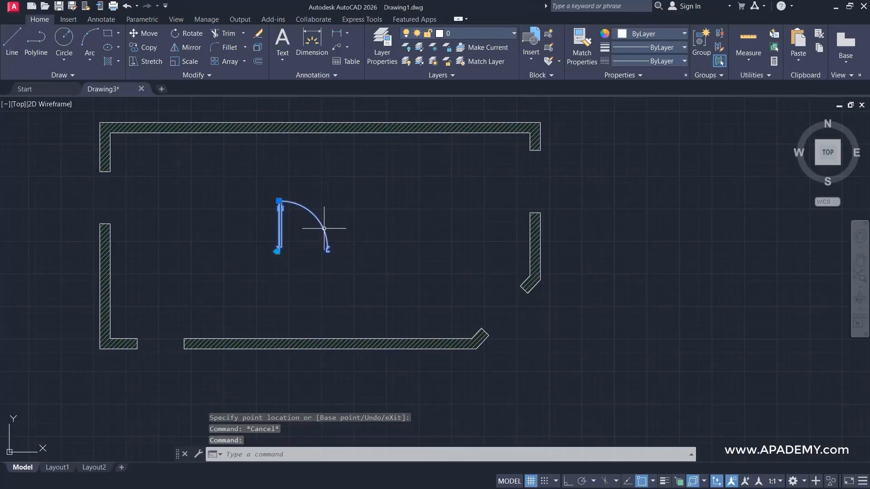
left_click(429, 315)
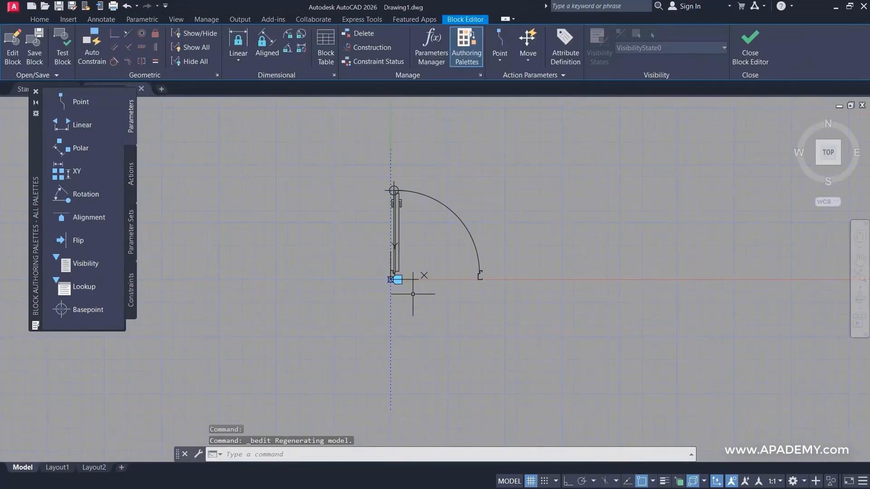
scroll(417, 290, "up", 2)
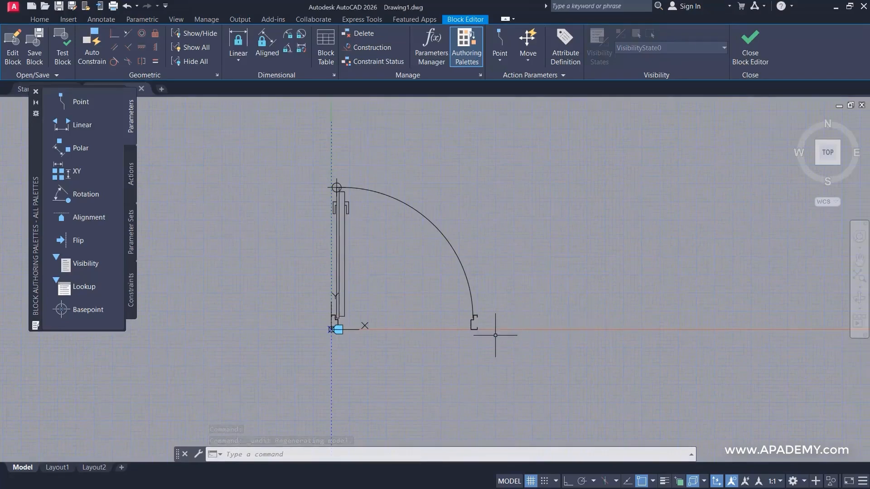
Close the Block Editor with the parameter changes saved, and reopen the Smart Door 2 definition for editing
left_click(751, 46)
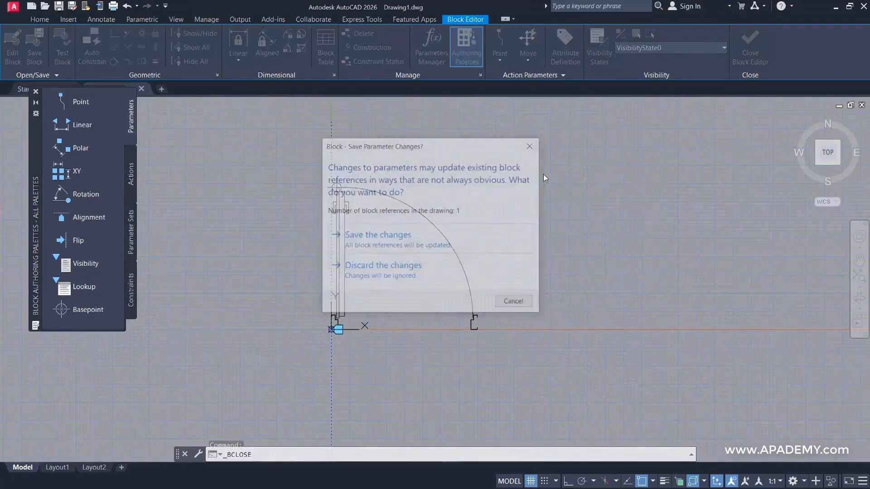
left_click(401, 239)
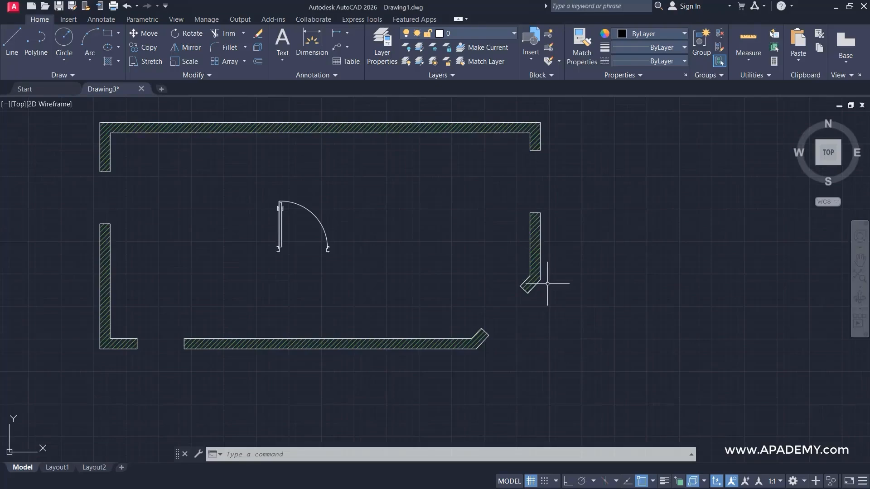
double_click(328, 227)
left_click(428, 314)
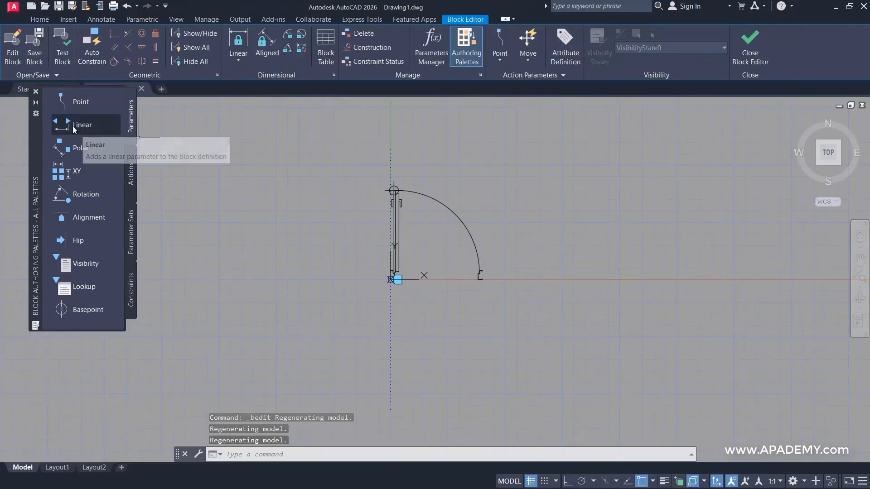
Add a linear parameter from the door's alignment point to the outer lower corner of the right jamb, with its label below the door
left_click(73, 126)
scroll(349, 272, "up", 5)
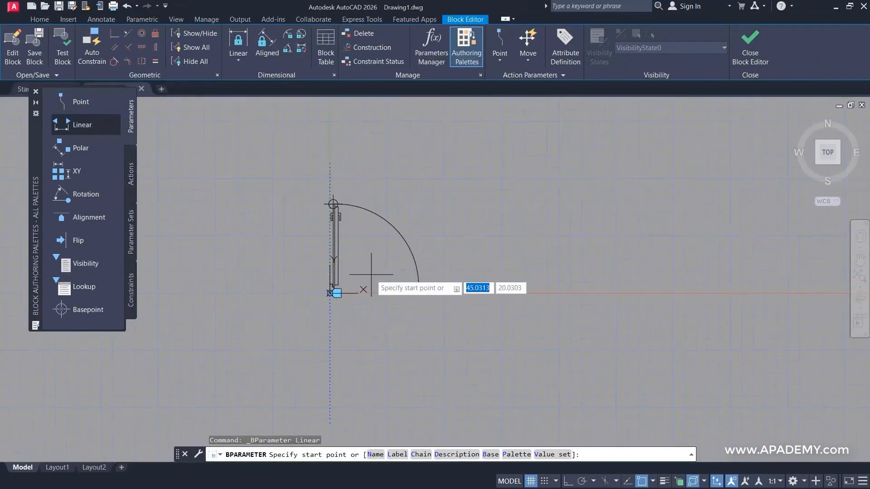
scroll(253, 318, "up", 4)
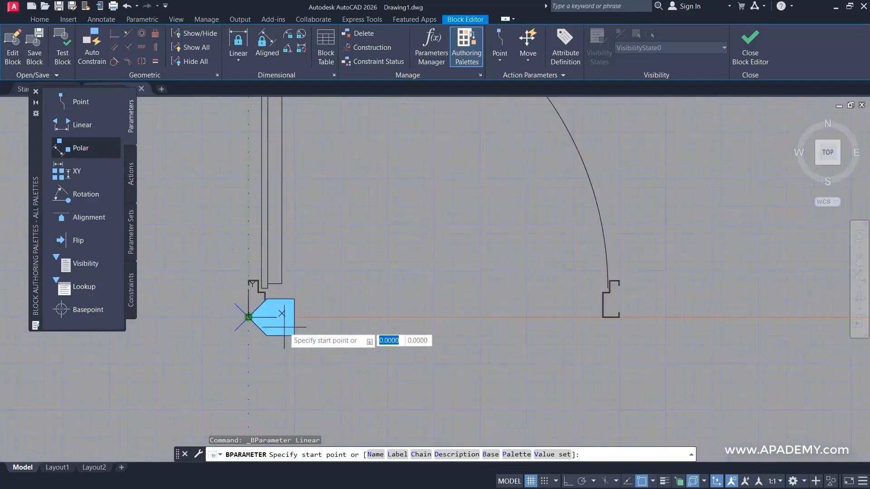
scroll(253, 317, "up", 2)
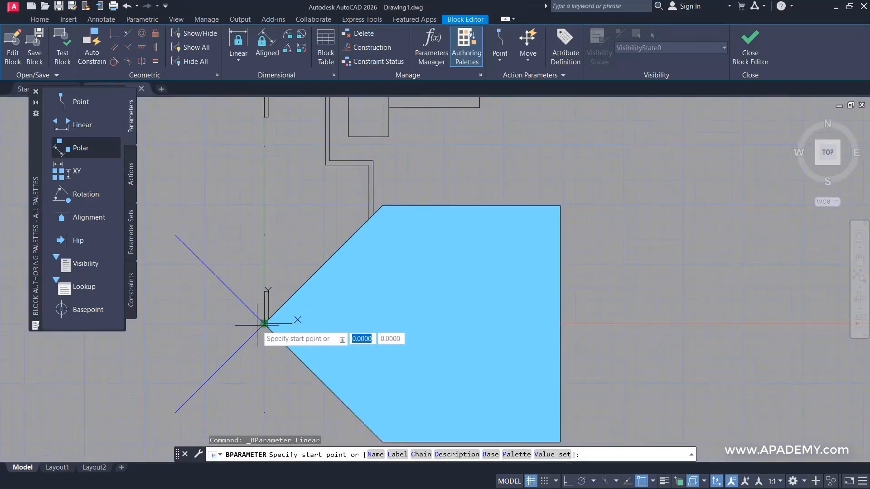
left_click(264, 323)
scroll(265, 324, "down", 3)
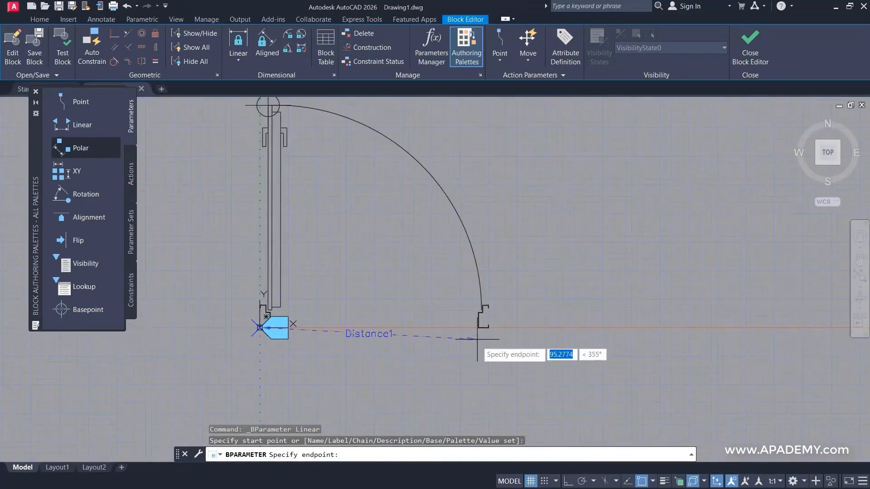
scroll(483, 318, "up", 4)
left_click(482, 306)
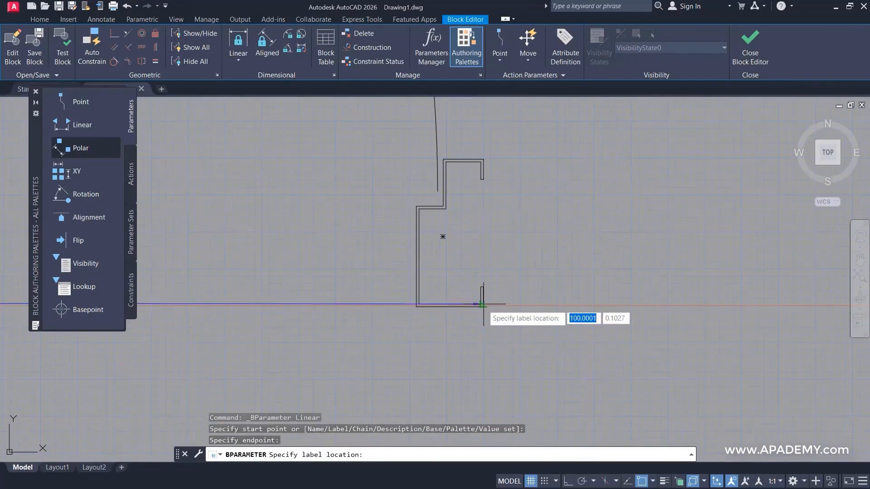
scroll(459, 343, "down", 4)
left_click(453, 370)
scroll(453, 362, "down", 4)
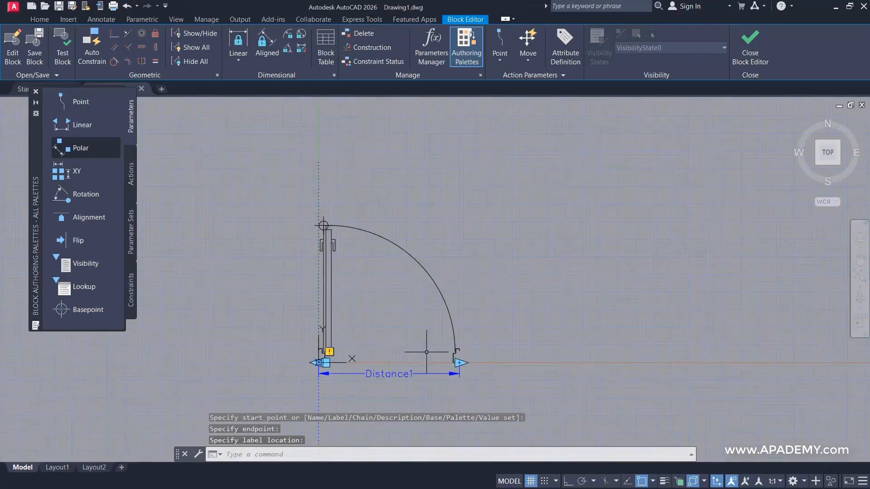
middle_click_drag(476, 368, 431, 293)
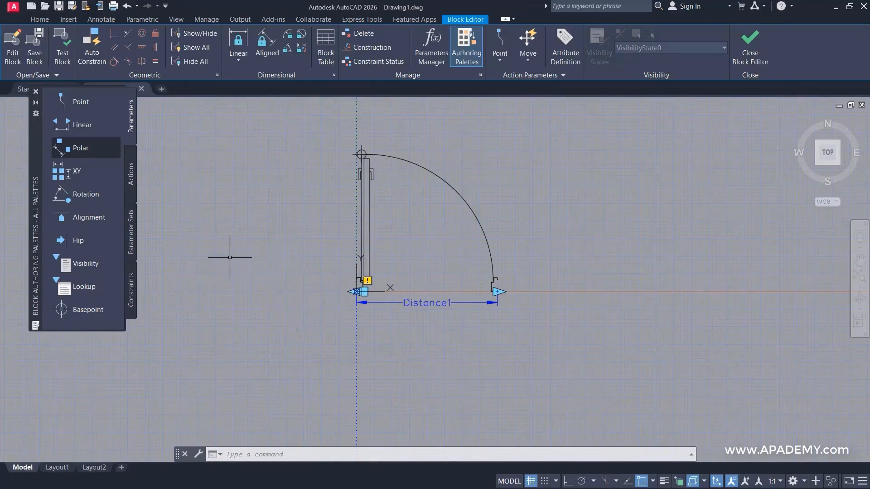
Add a Scale action to the linear distance parameter, with the whole door and its parameters as the selection set
left_click(130, 181)
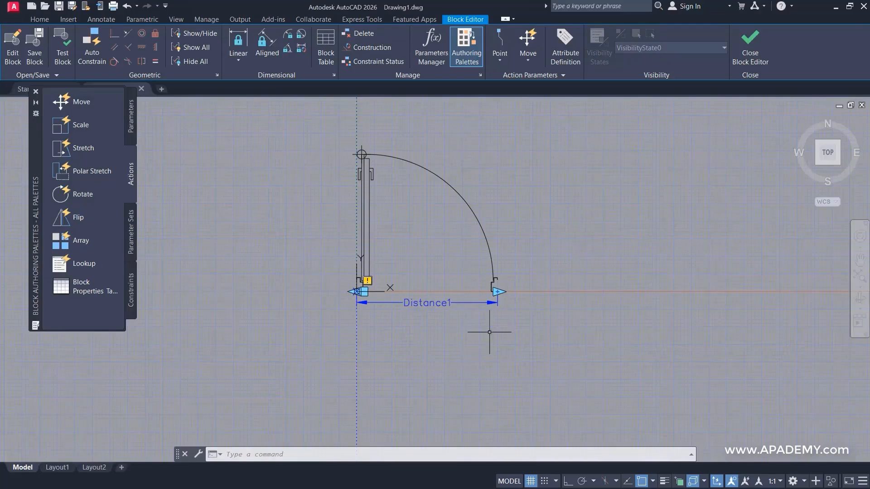
left_click(80, 126)
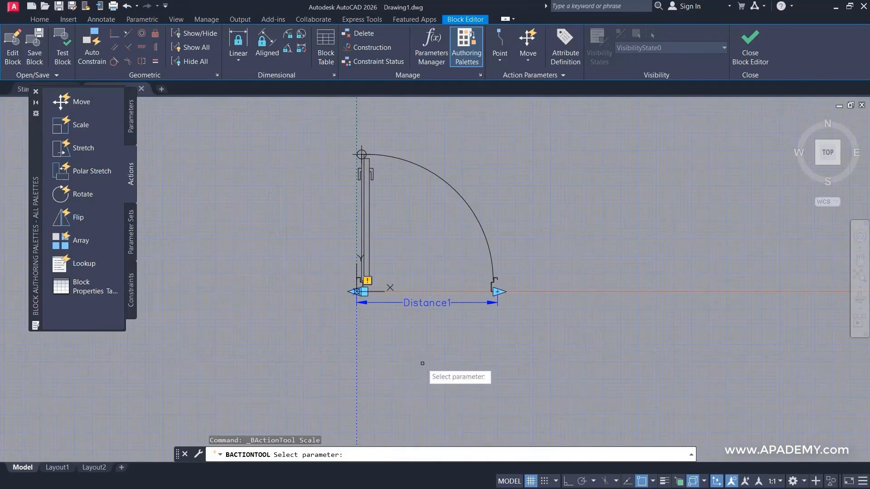
left_click(424, 303)
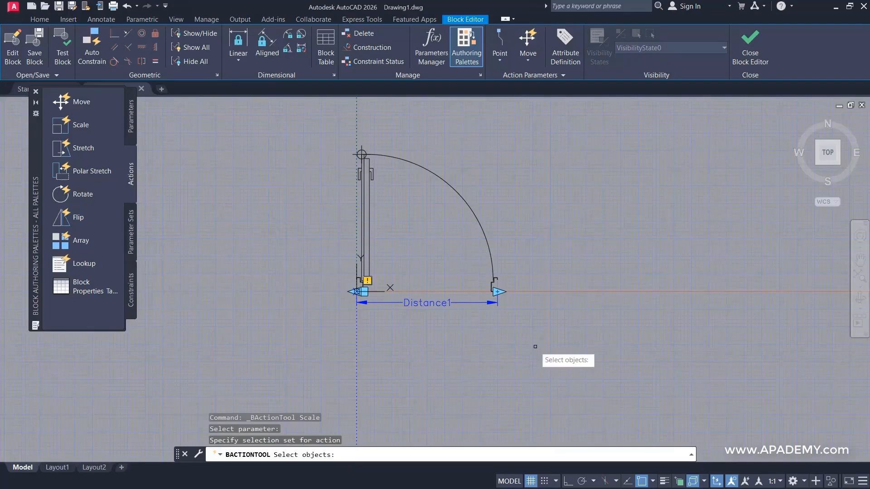
left_click(596, 126)
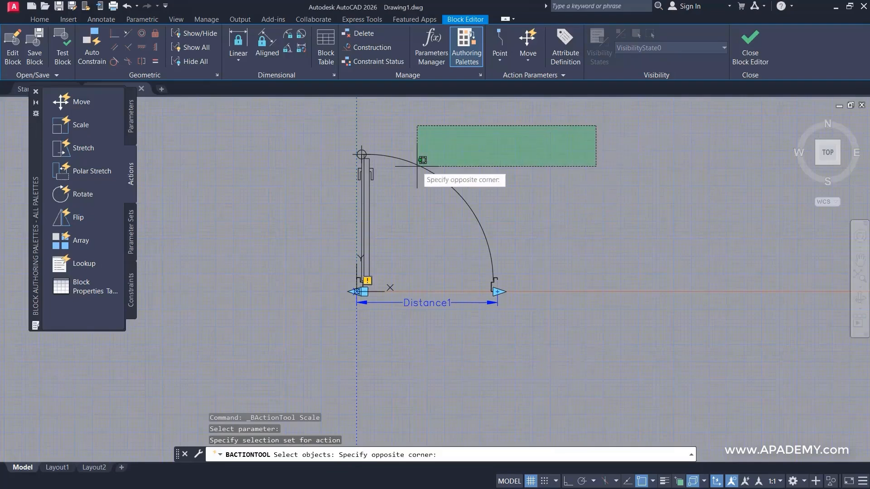
left_click(277, 351)
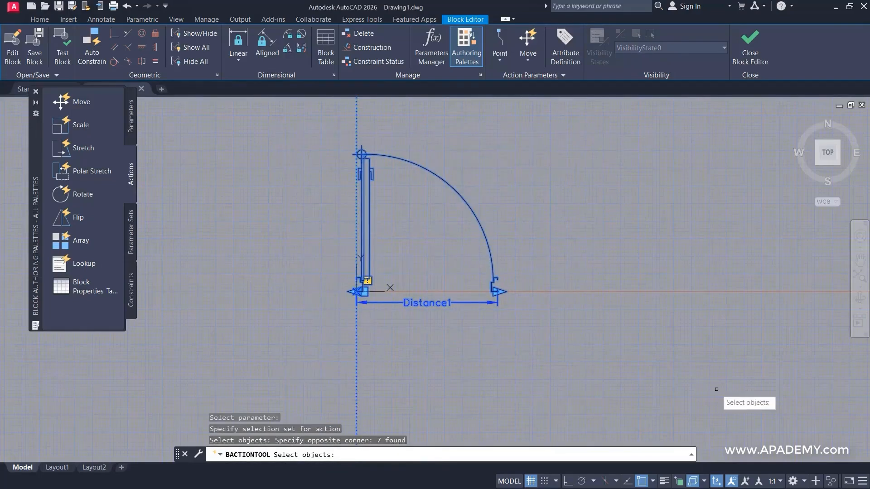
key("Return")
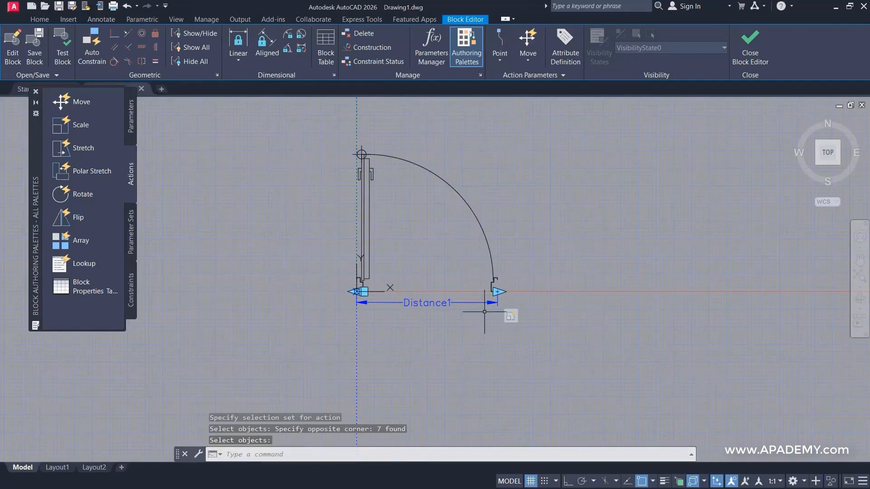
Close the Block Editor with the changes saved and check the overlapping grips at the placed door's lower-left corner
left_click(760, 51)
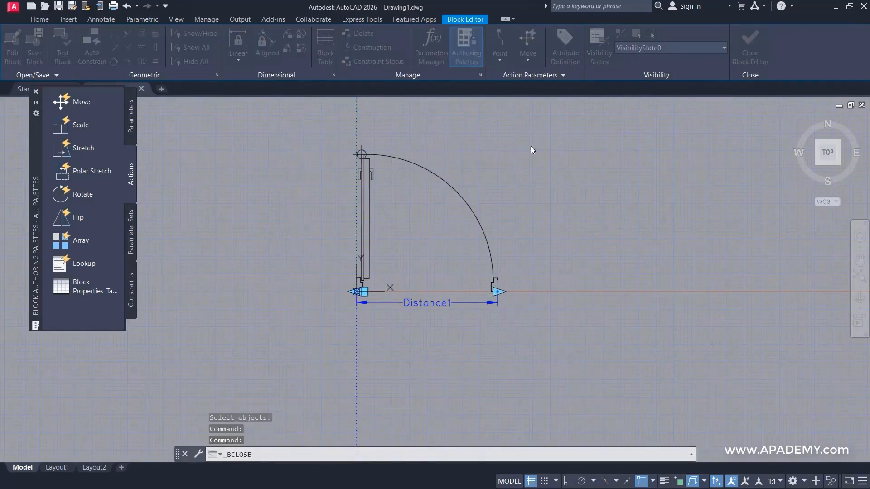
left_click(399, 239)
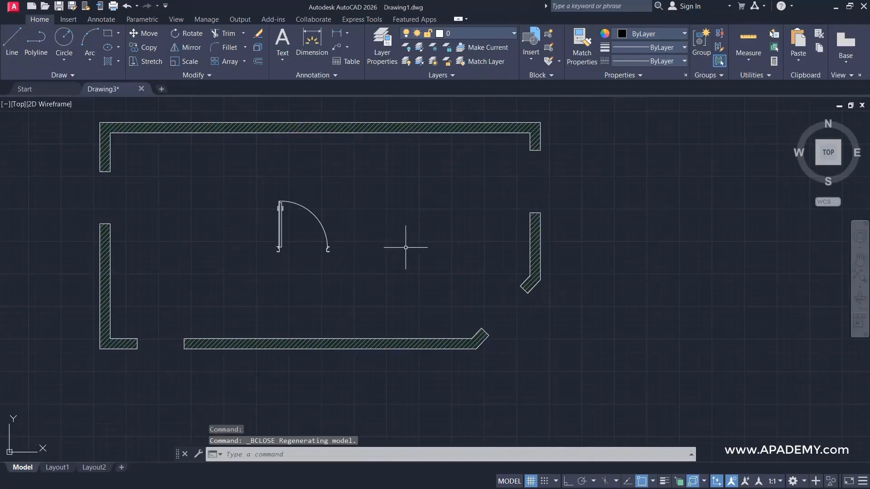
left_click(327, 230)
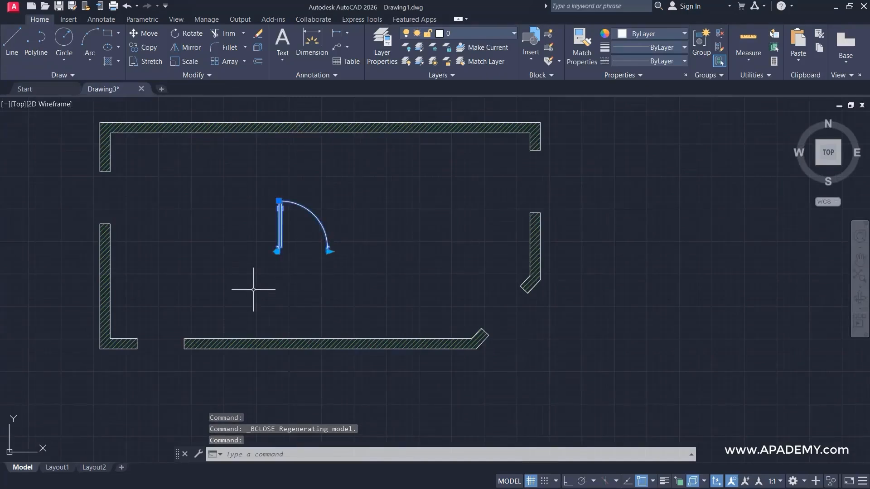
left_click(277, 251)
key("Escape")
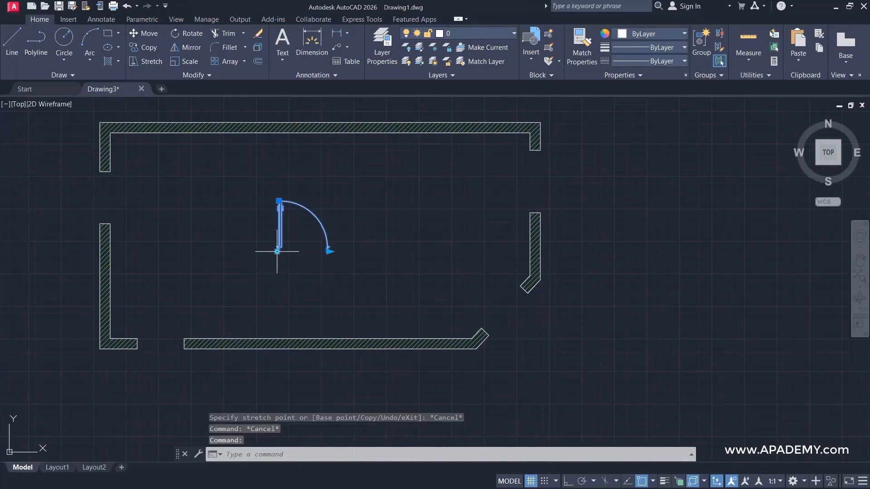
left_click(277, 252)
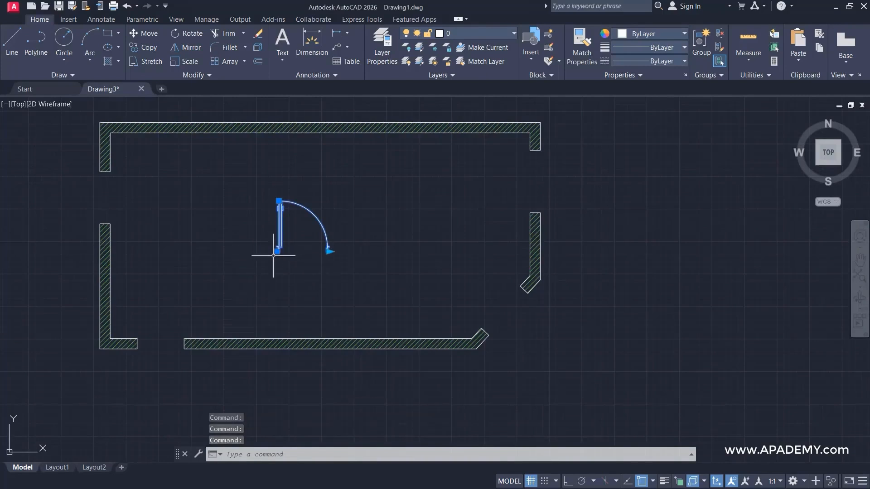
key("Escape")
Reopen the Smart Door 2 definition in the Block Editor
double_click(315, 216)
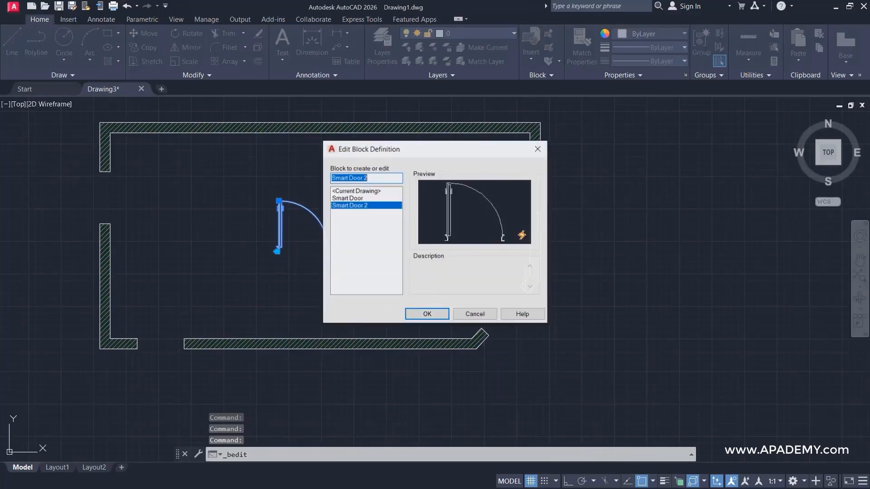
left_click(420, 315)
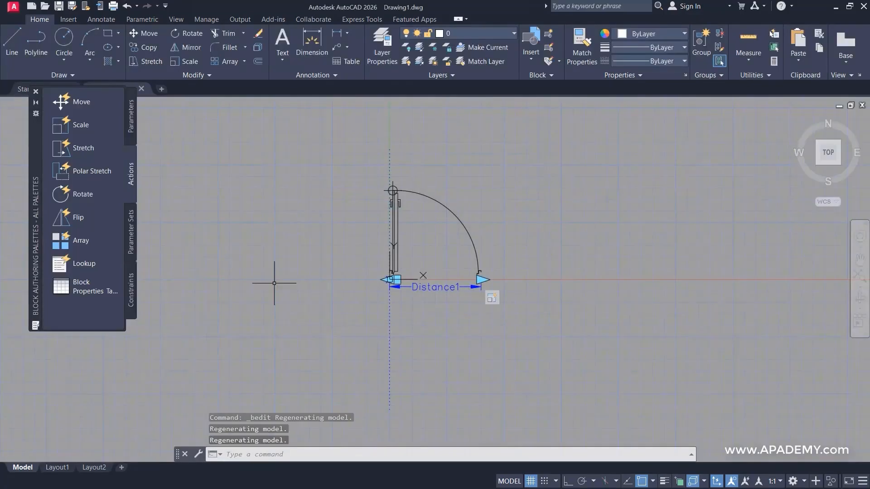
scroll(424, 275, "up", 3)
middle_click_drag(424, 278, 373, 340)
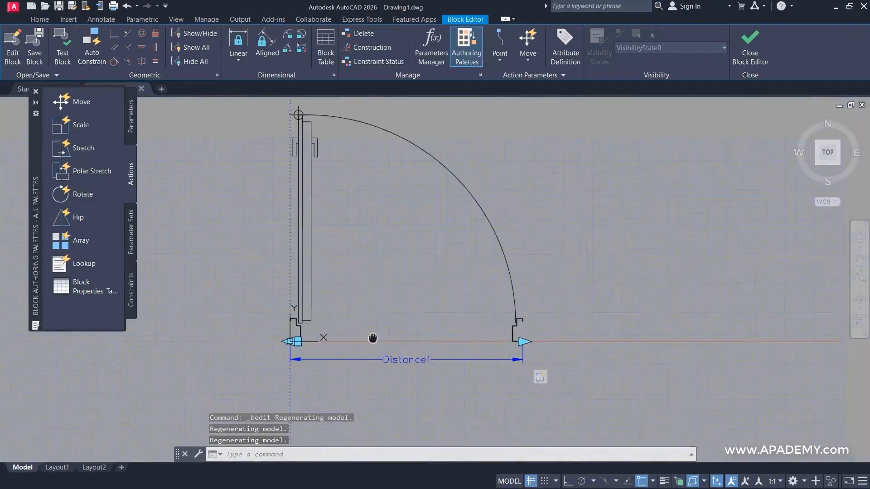
scroll(383, 311, "down", 1)
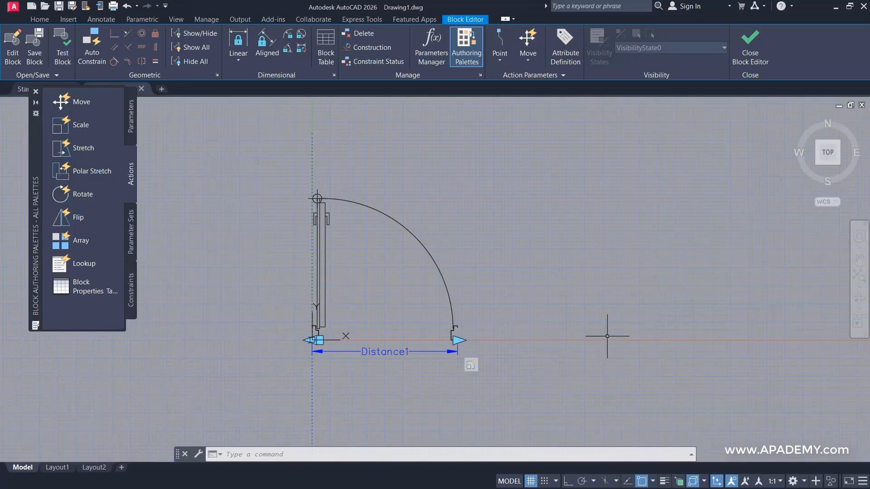
Set the linear distance parameter's Number of Grips to 1 and close the Block Editor with the changes saved
left_click(403, 334)
left_click(387, 358)
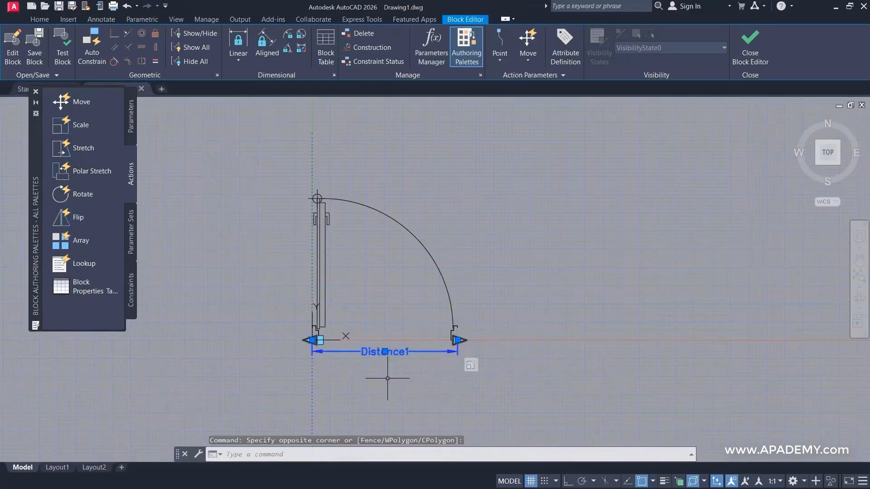
key("ctrl+1")
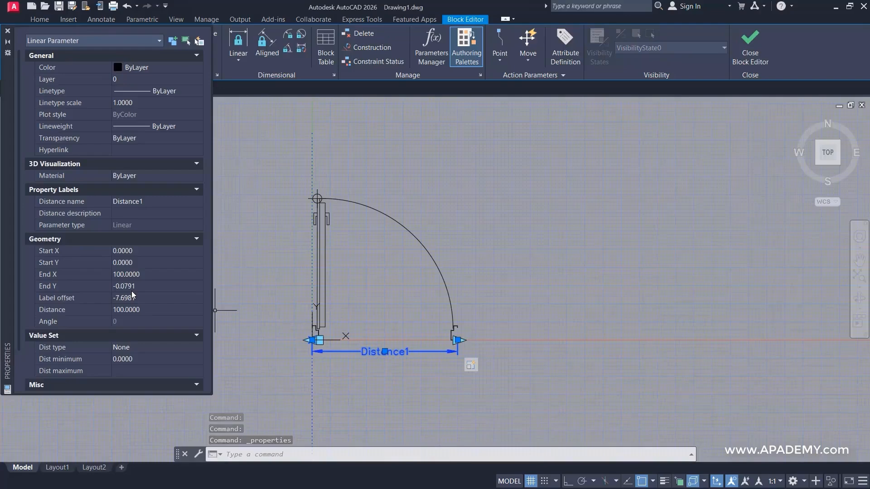
scroll(132, 294, "down", 2)
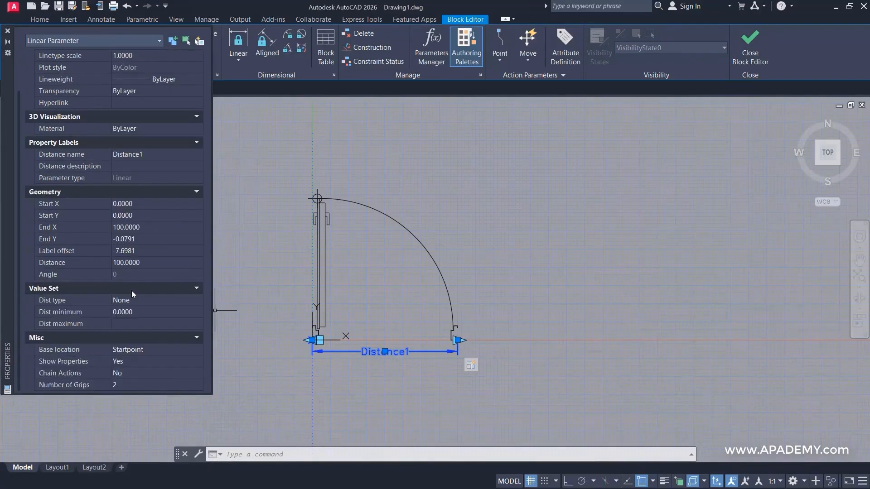
left_click(144, 389)
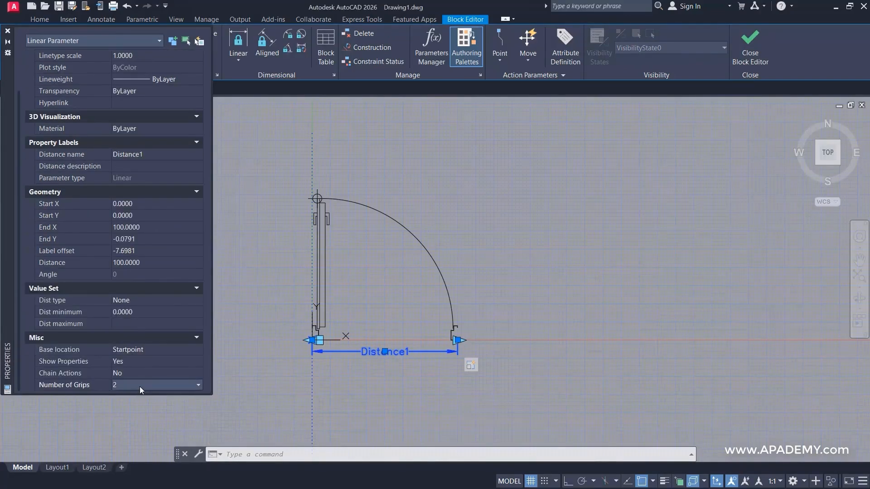
left_click(125, 404)
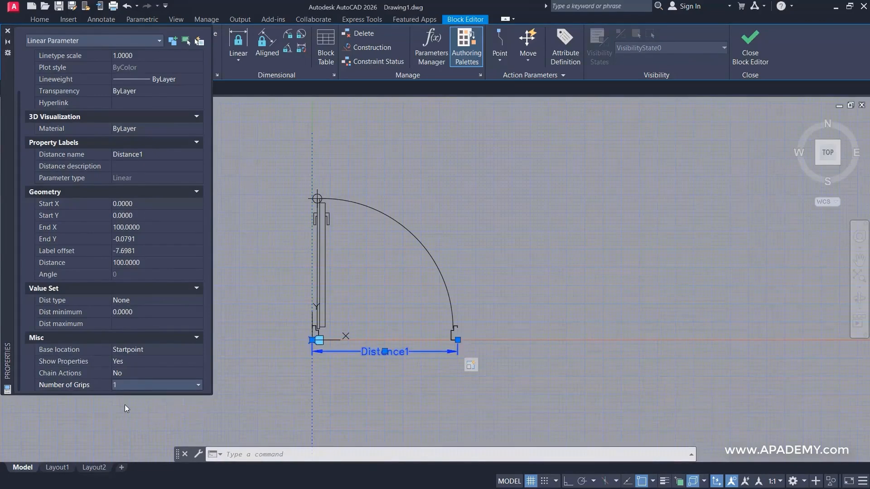
left_click(8, 31)
left_click(743, 41)
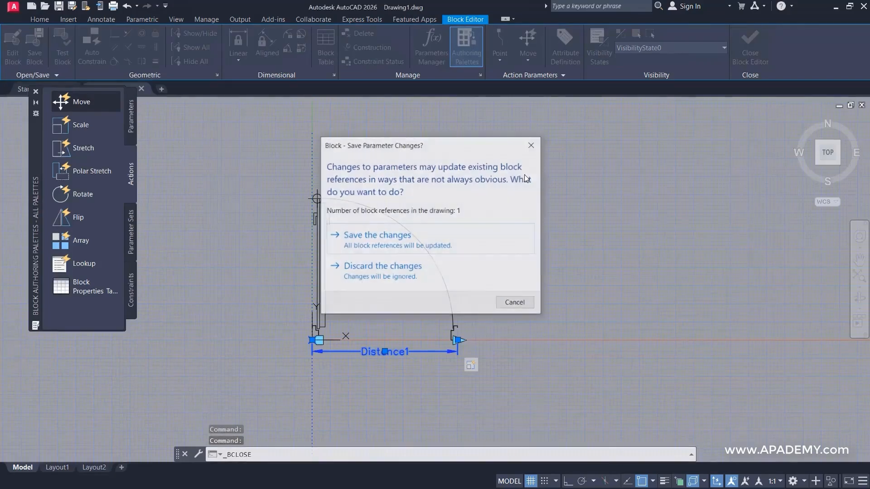
left_click(429, 240)
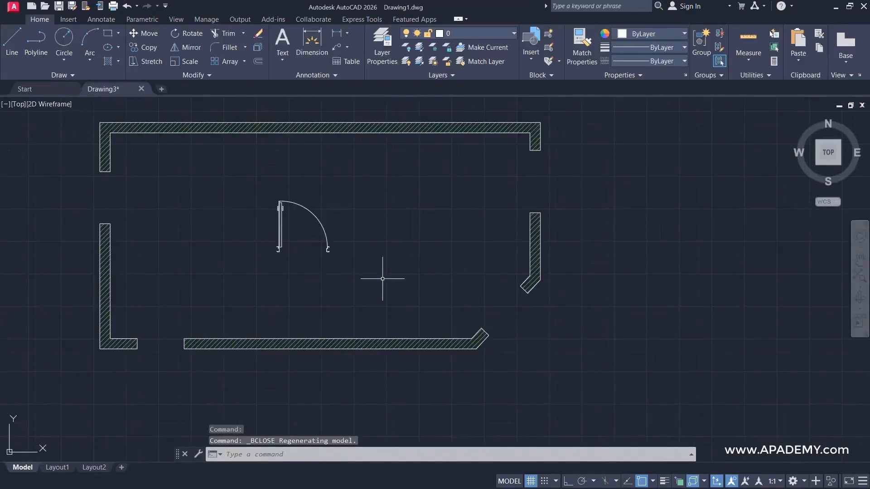
Select the placed door and check the alignment grip at its lower-left corner
left_click(293, 228)
left_click(245, 248)
middle_click_drag(263, 266, 305, 276)
left_click(319, 260)
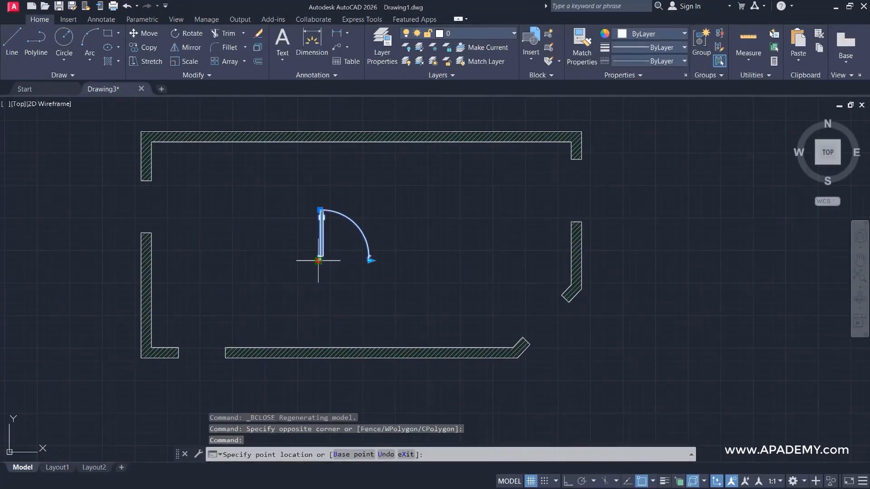
left_click(316, 261)
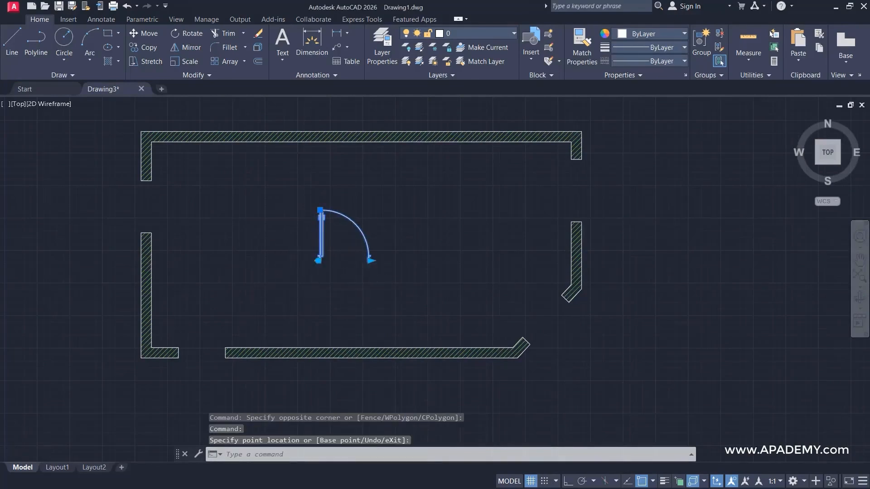
Try out the door's width grip by enlarging and shrinking the whole door several times
scroll(356, 245, "up", 6)
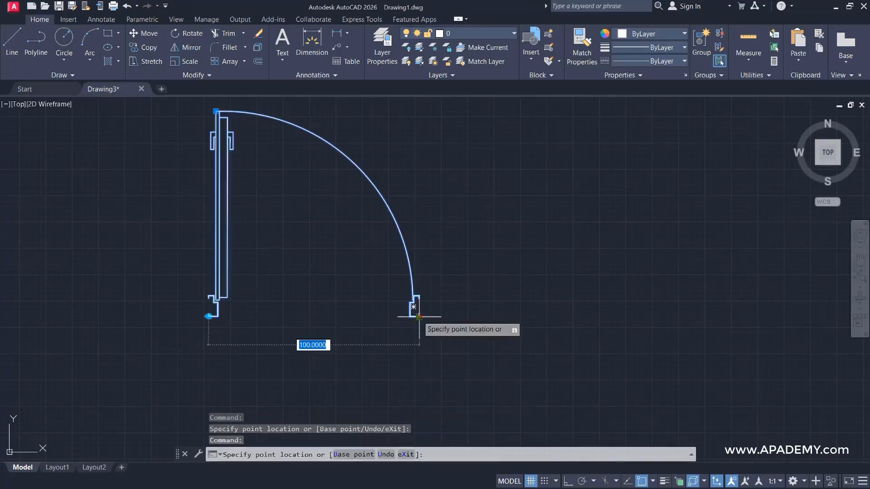
left_click(528, 323)
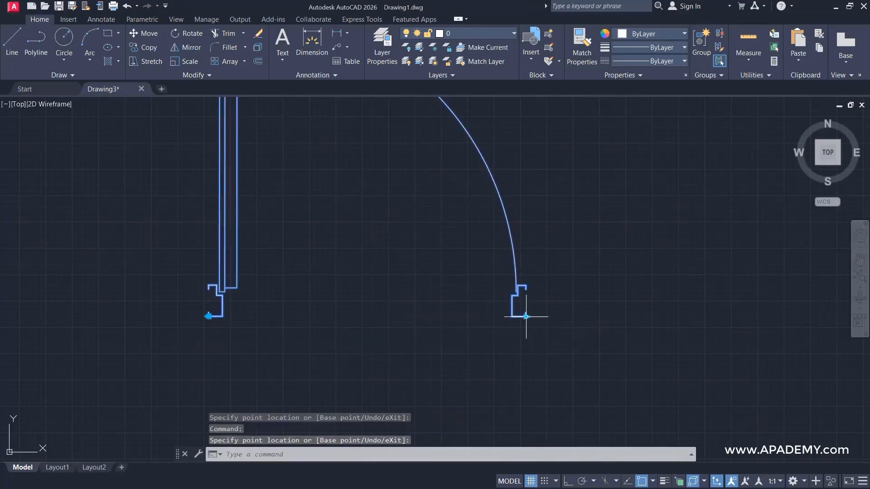
left_click(526, 317)
left_click(458, 321)
scroll(450, 344, "down", 6)
middle_click_drag(449, 350, 504, 267)
left_click(508, 265)
left_click(573, 274)
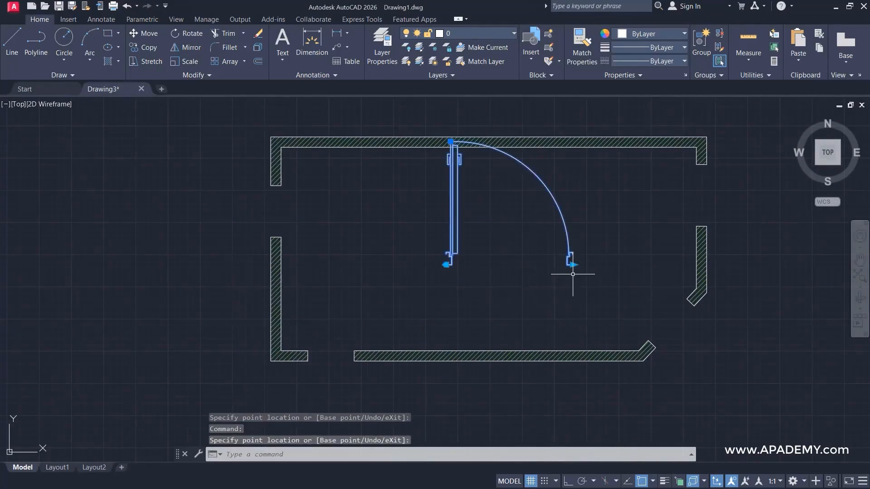
left_click(573, 265)
left_click(510, 265)
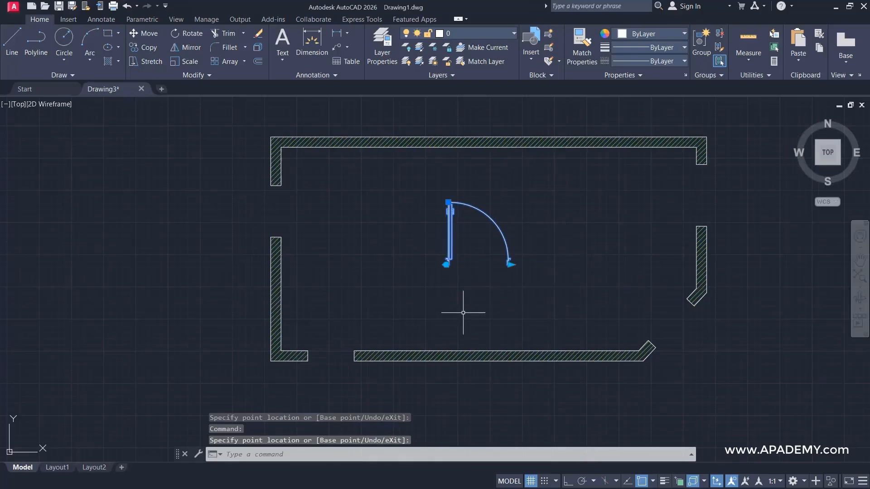
Align the door to the wall end at the bottom wall's opening and scale its width to reach the opposite wall end
left_click(446, 265)
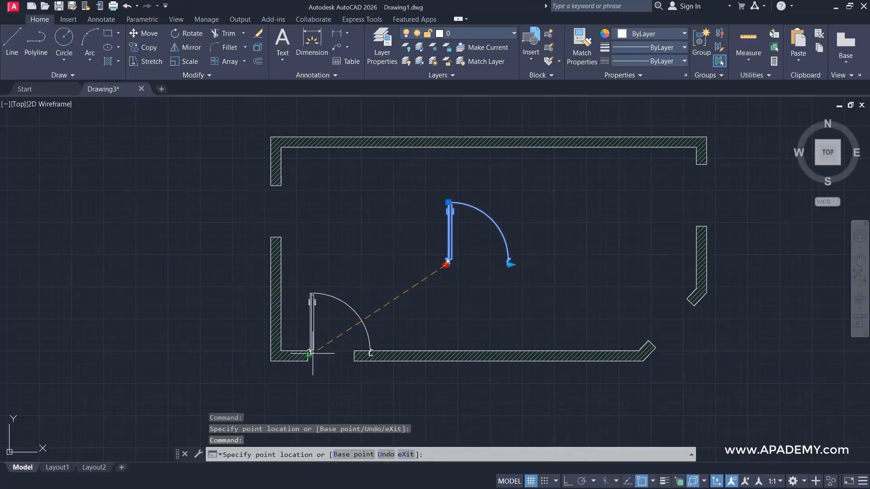
left_click(312, 355)
scroll(311, 355, "up", 6)
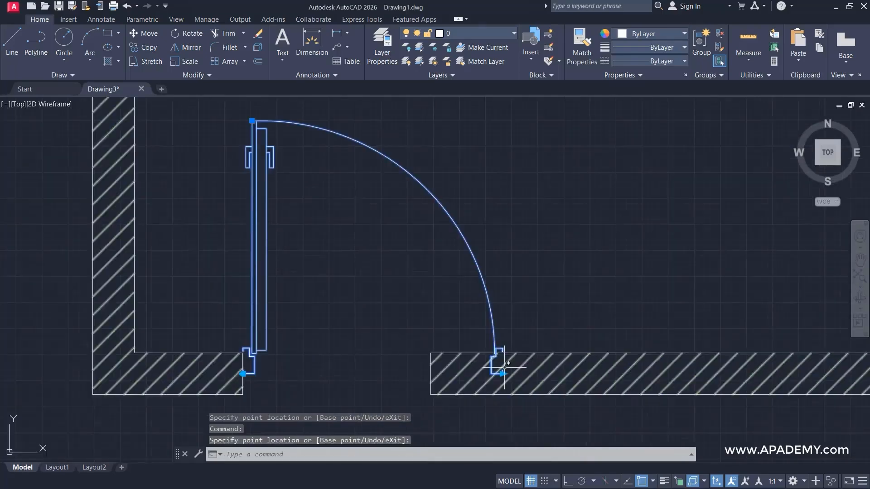
left_click(431, 374)
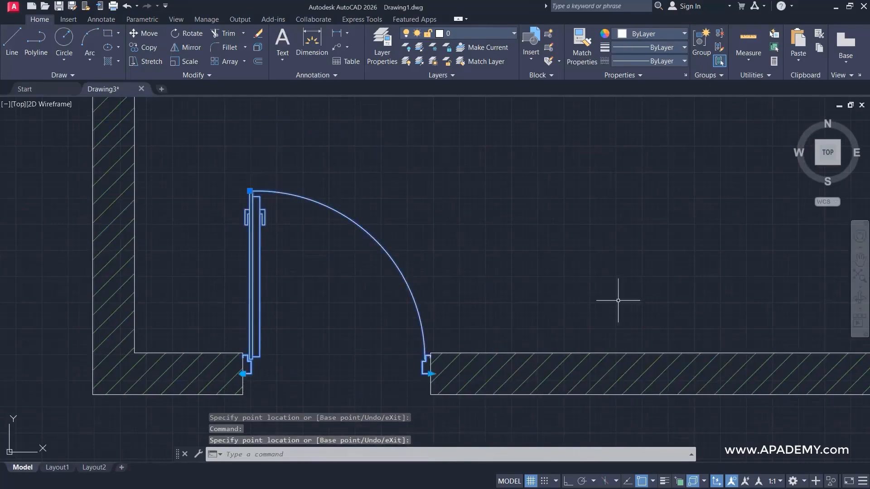
Move the door to the lower wall end of the angled corner opening and scale its width to fill the gap
scroll(411, 311, "down", 8)
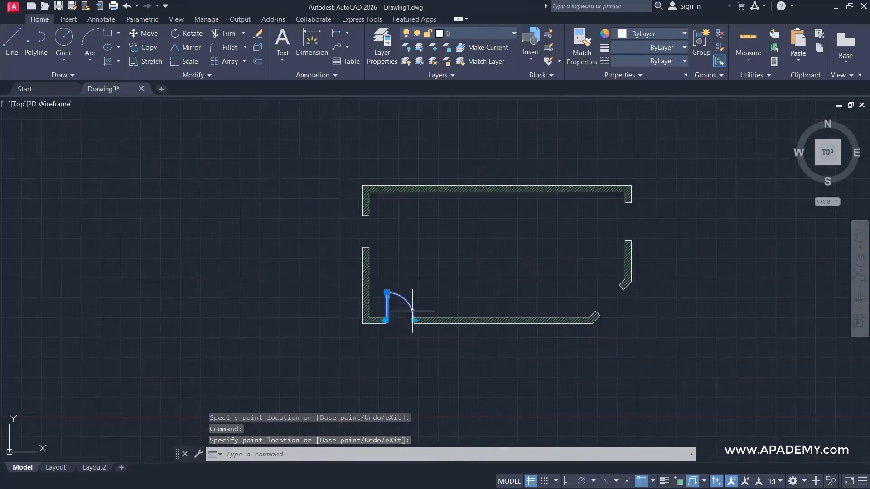
left_click(252, 345)
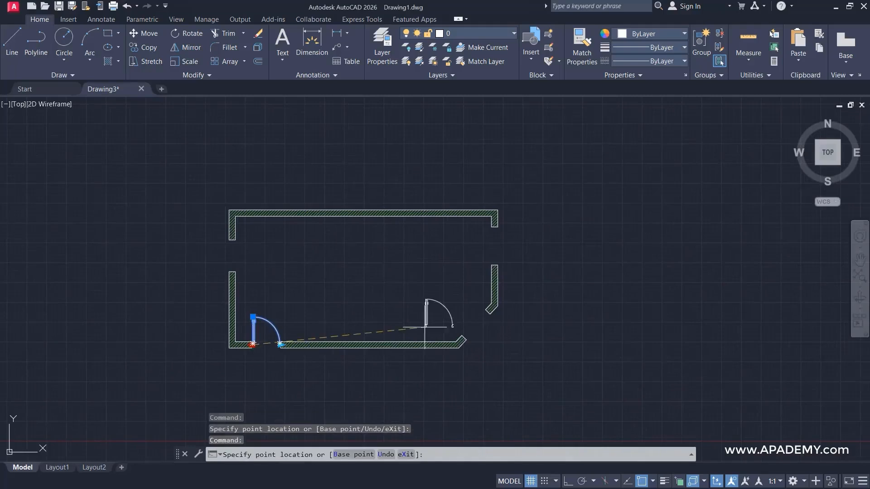
scroll(459, 320, "up", 6)
left_click(464, 337)
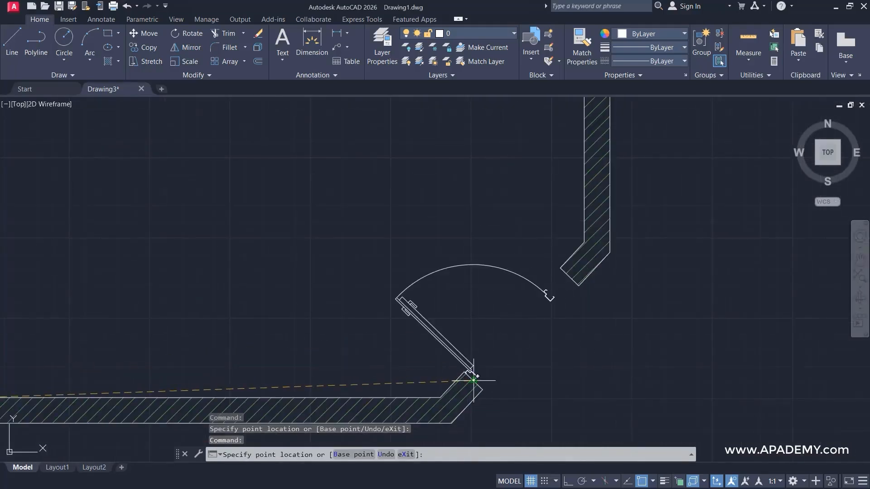
left_click(554, 297)
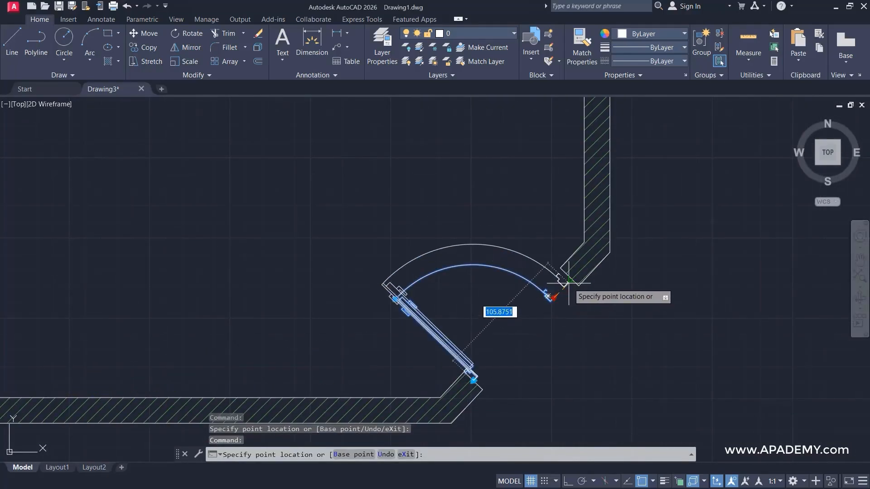
left_click(570, 278)
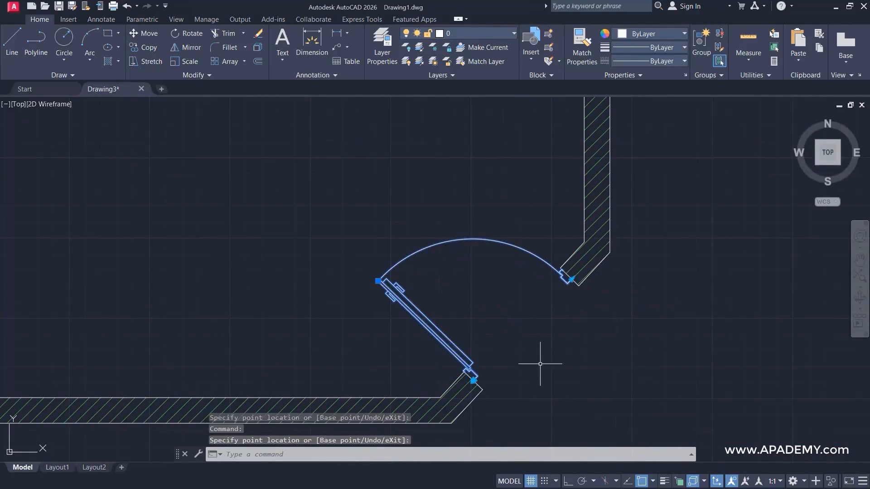
Align the door to the lower wall end of the right wall's opening and scale its width to the upper wall end
scroll(506, 360, "down", 3)
left_click(492, 368)
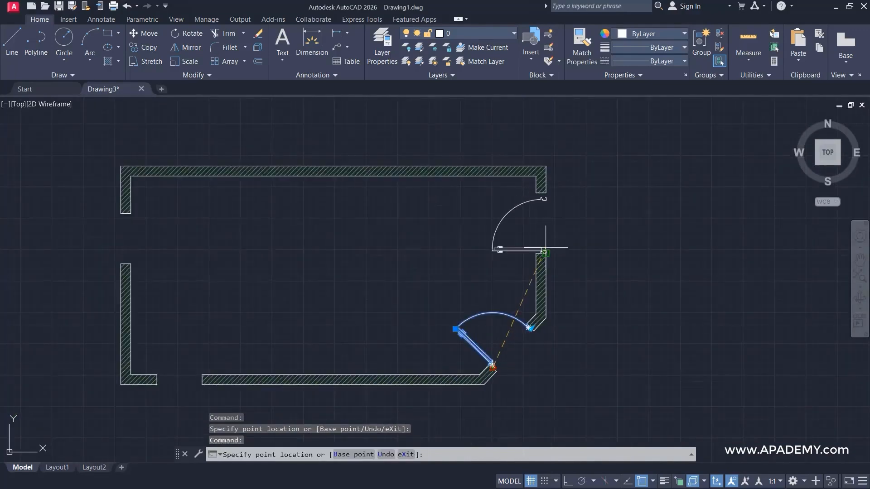
left_click(542, 250)
scroll(542, 186, "up", 4)
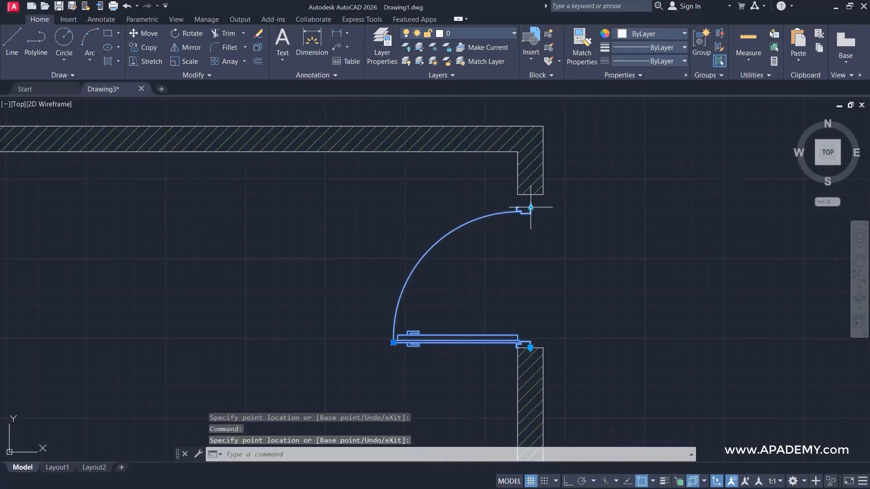
left_click(530, 208)
left_click(530, 195)
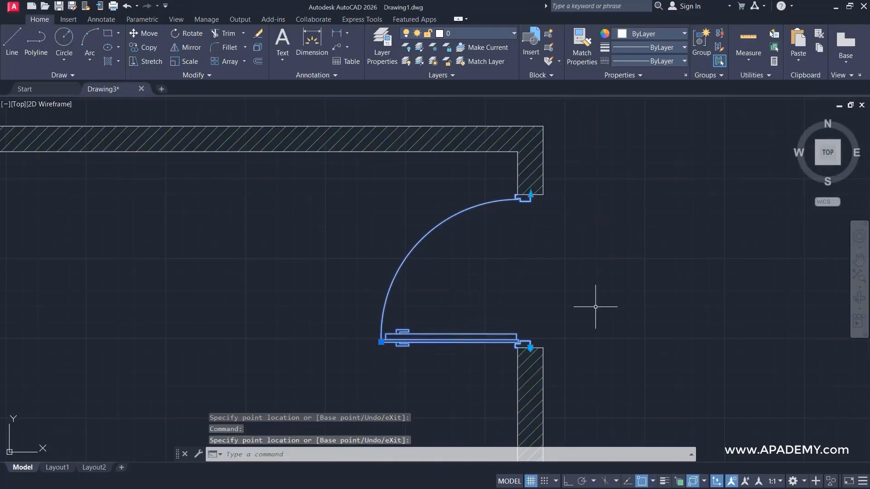
Try the door at the bottom wall's opening again, move it back into the room's interior and deselect it
scroll(582, 308, "down", 5)
left_click(564, 322)
scroll(450, 323, "down", 5)
middle_click_drag(438, 319, 462, 310)
scroll(408, 349, "up", 7)
middle_click_drag(279, 408, 327, 316)
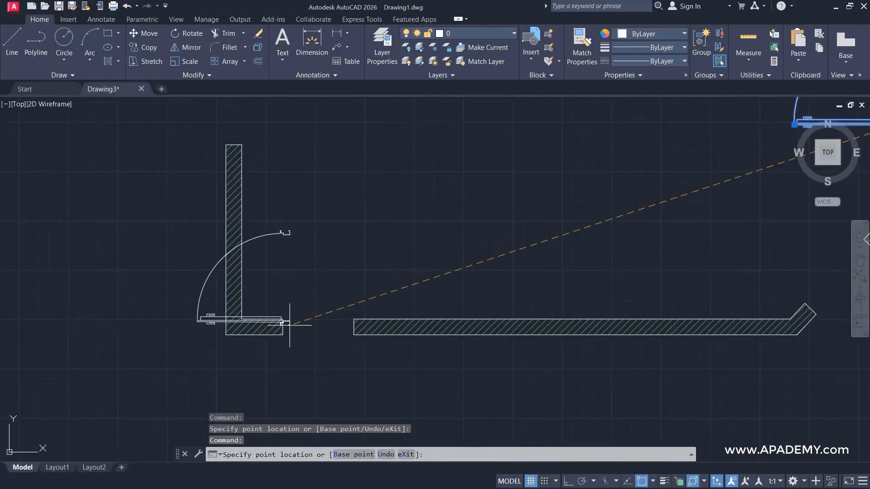
left_click(287, 321)
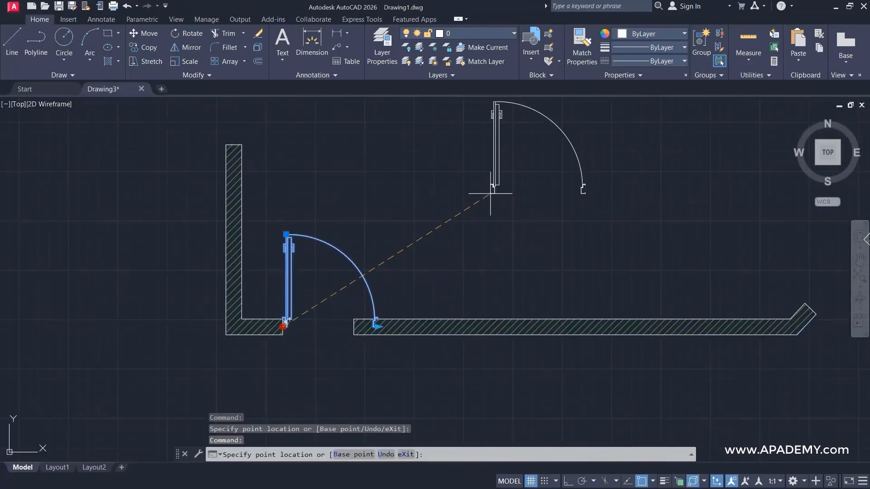
left_click(495, 192)
scroll(482, 229, "down", 3)
key("Escape")
key("Escape")
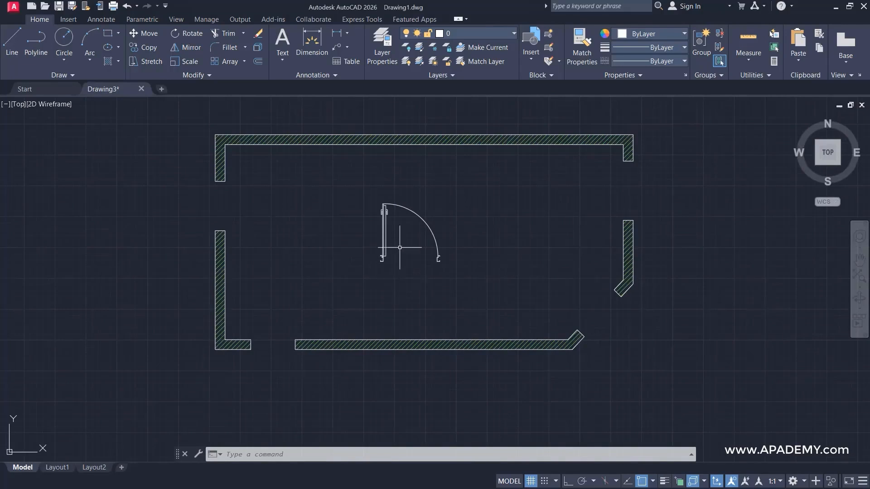
Open the Smart Door 2 block definition in the Block Editor again
double_click(385, 239)
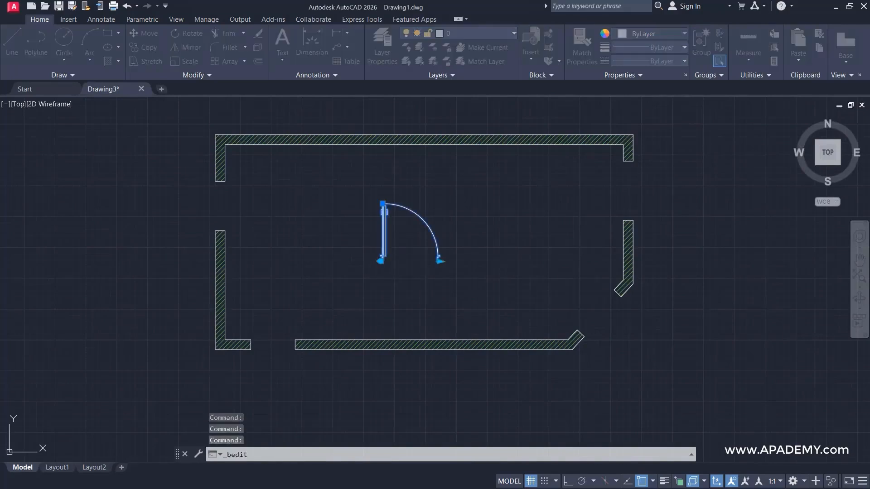
left_click(428, 316)
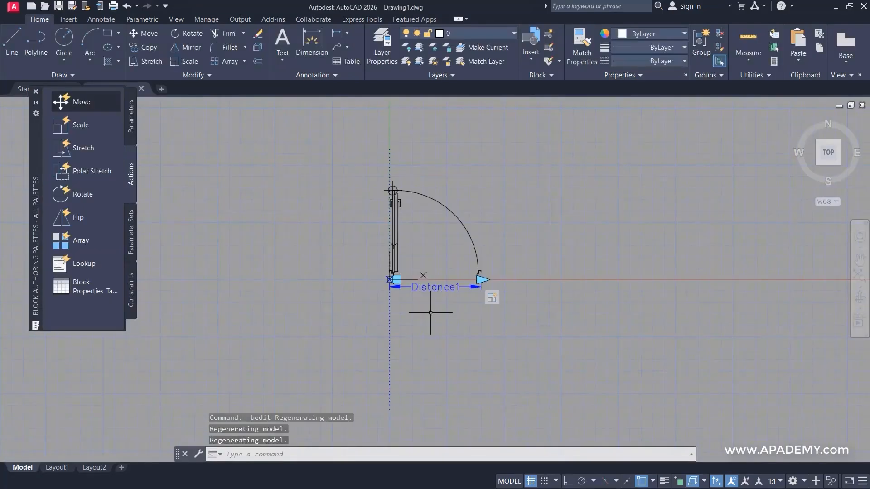
scroll(450, 261, "up", 2)
middle_click_drag(450, 261, 406, 288)
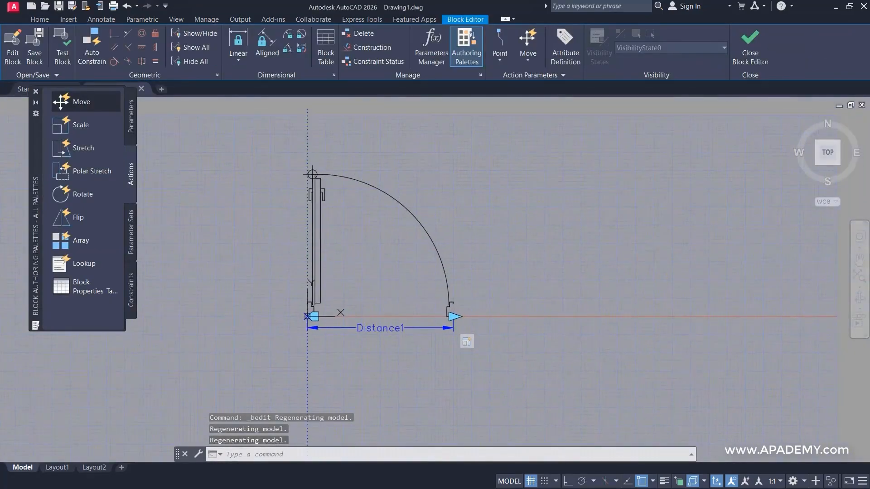
Start a Flip parameter with its reflection line's base point midway between the door frame's two lower outer corners, using Mid Between 2 Points
left_click(132, 123)
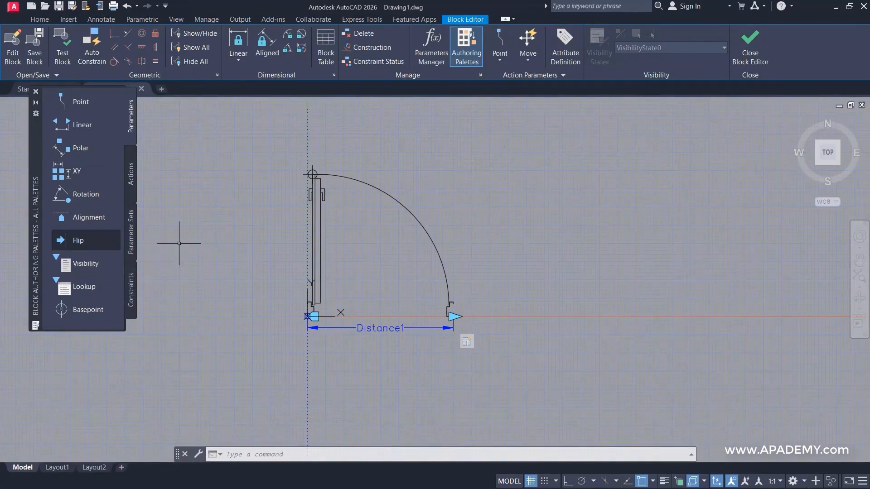
left_click(77, 244)
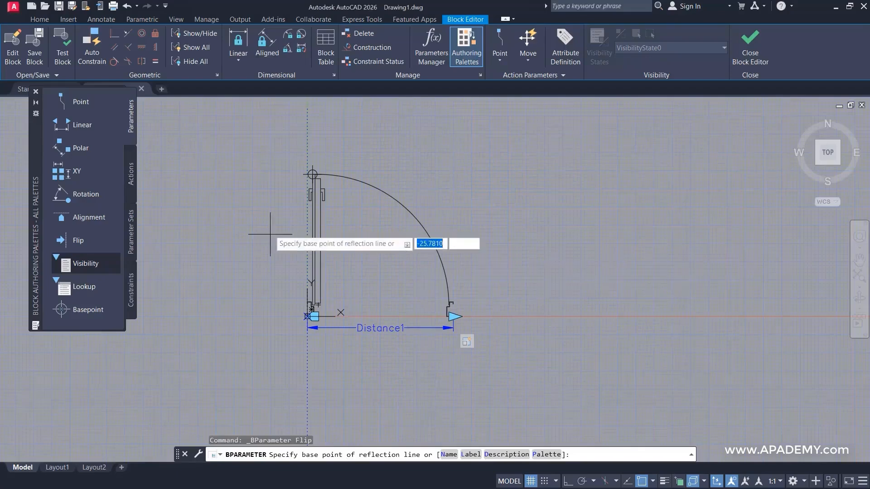
scroll(333, 303, "up", 2)
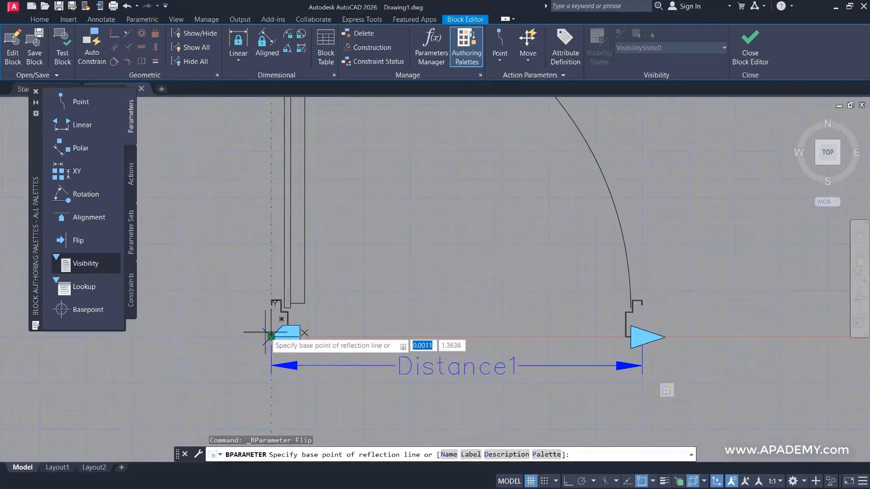
scroll(292, 308, "up", 4)
scroll(294, 365, "down", 5)
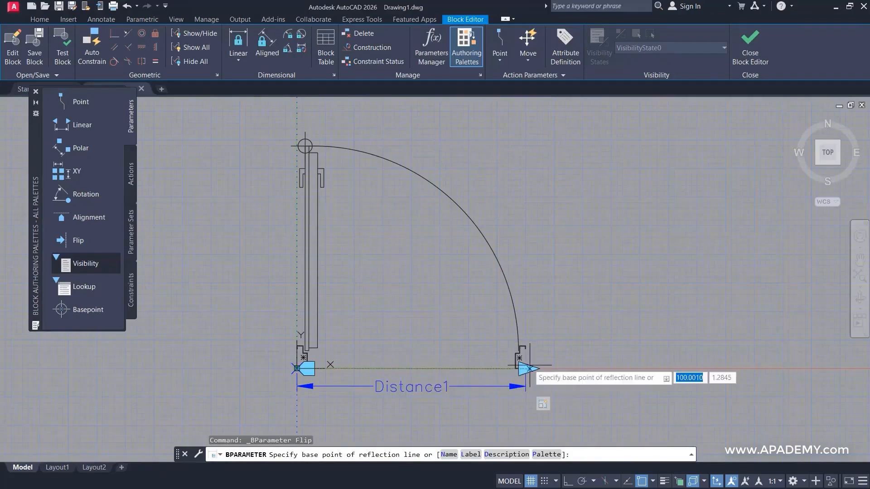
right_click(391, 348, "shift")
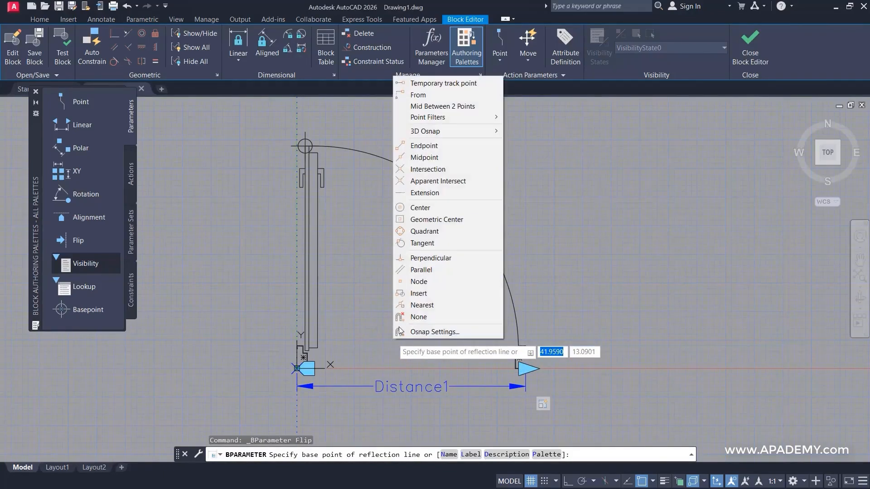
left_click(422, 107)
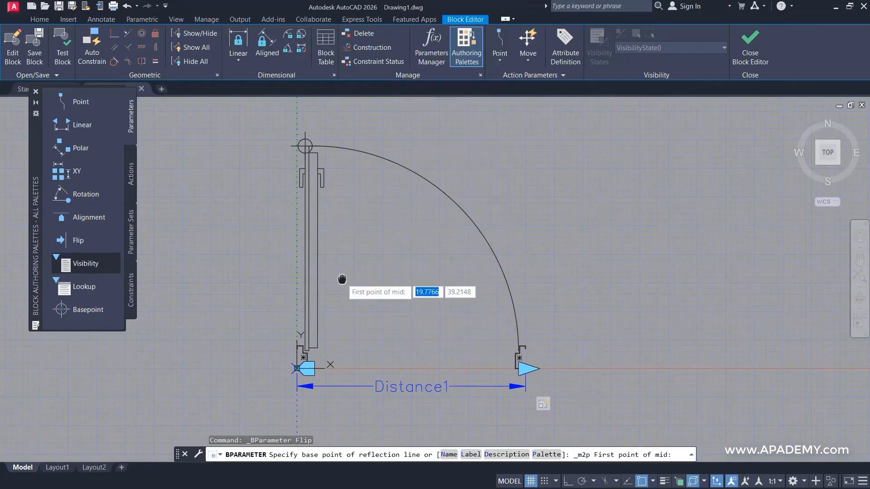
scroll(326, 281, "up", 5)
scroll(320, 288, "up", 5)
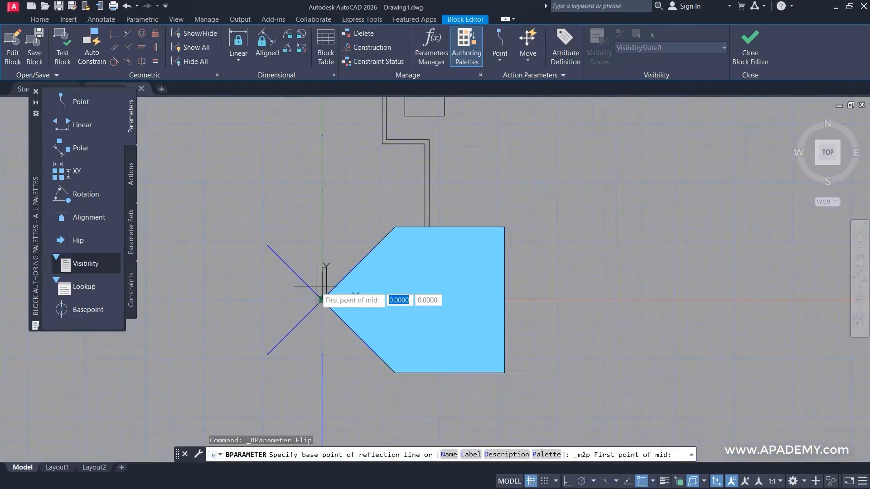
left_click(322, 299)
scroll(474, 327, "down", 5)
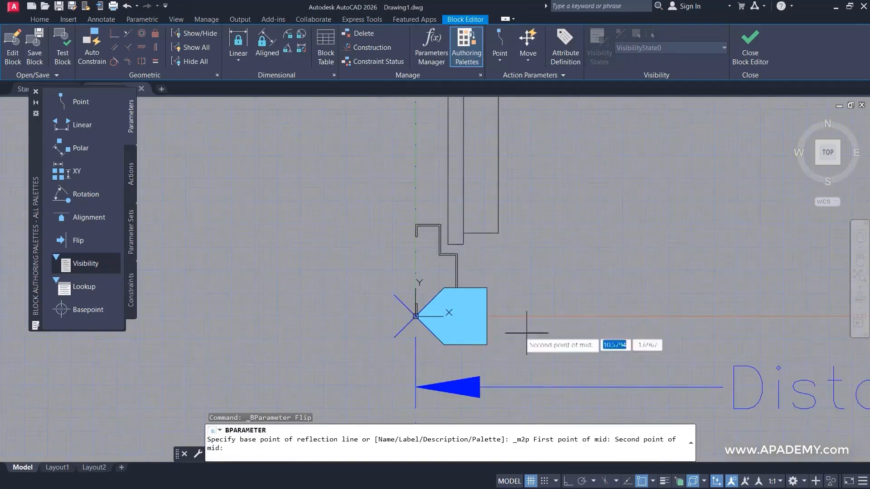
middle_click_drag(566, 313, 197, 299)
scroll(367, 299, "down", 4)
scroll(587, 300, "up", 2)
scroll(588, 301, "up", 8)
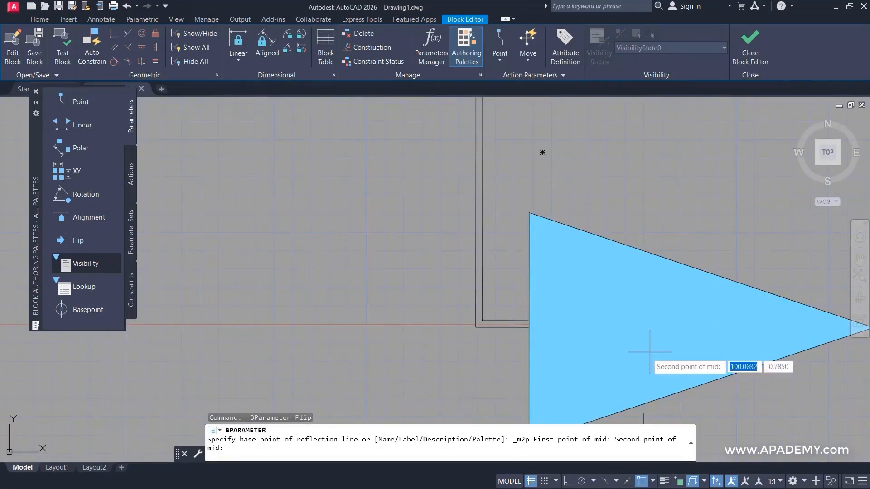
left_click(642, 328)
Finish the Flip parameter with a vertical reflection line ending above the door, using Ortho, and place its label inside the door swing
scroll(626, 346, "down", 8)
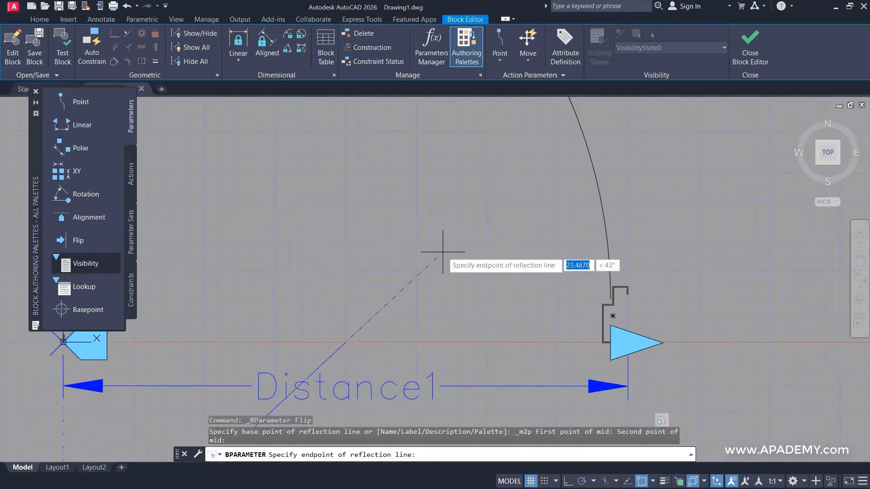
scroll(357, 247, "down", 6)
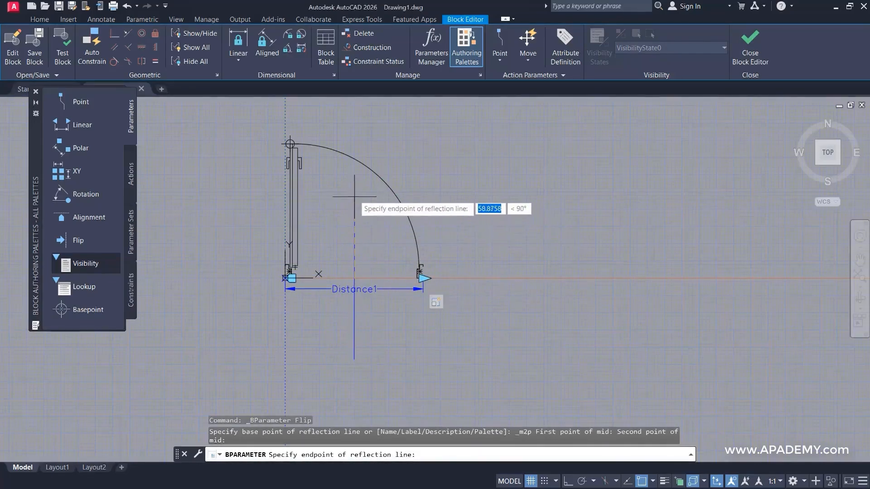
middle_click_drag(357, 200, 354, 237)
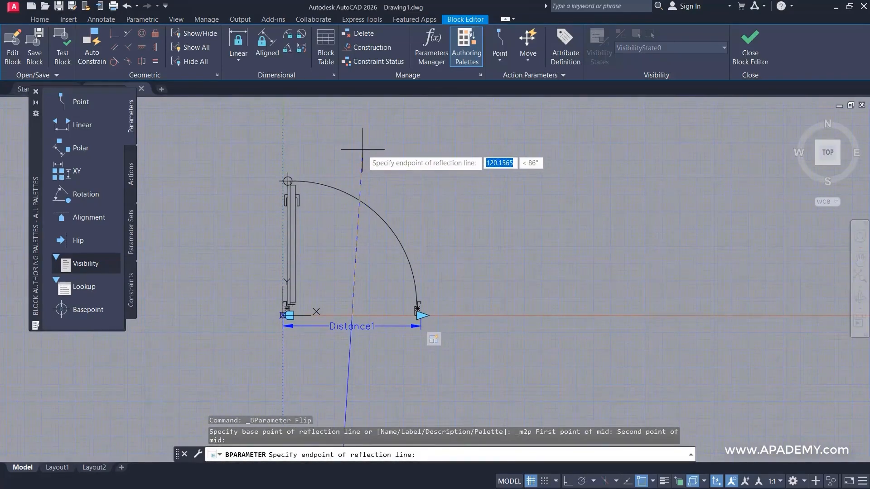
key("F8")
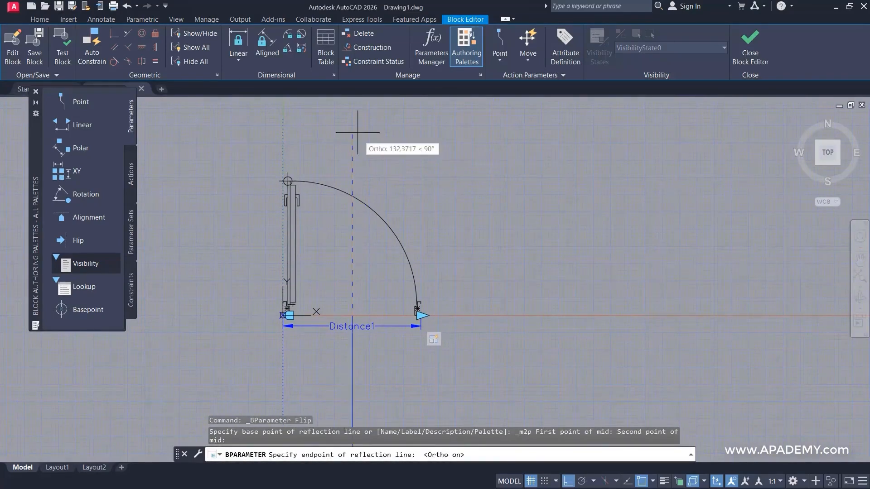
left_click(353, 159)
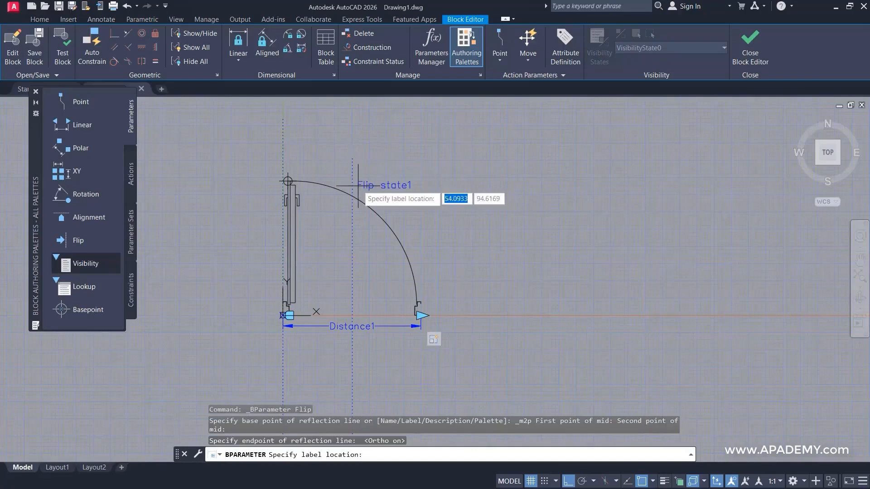
left_click(334, 231)
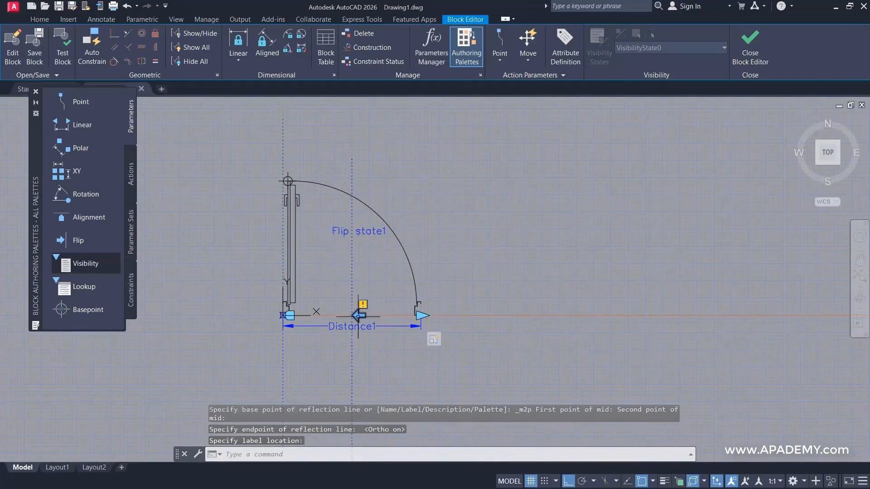
Add a Flip action to the Flip state1 parameter, with the whole door and its other parameters as the selection set
scroll(337, 296, "up", 3)
scroll(405, 330, "down", 2)
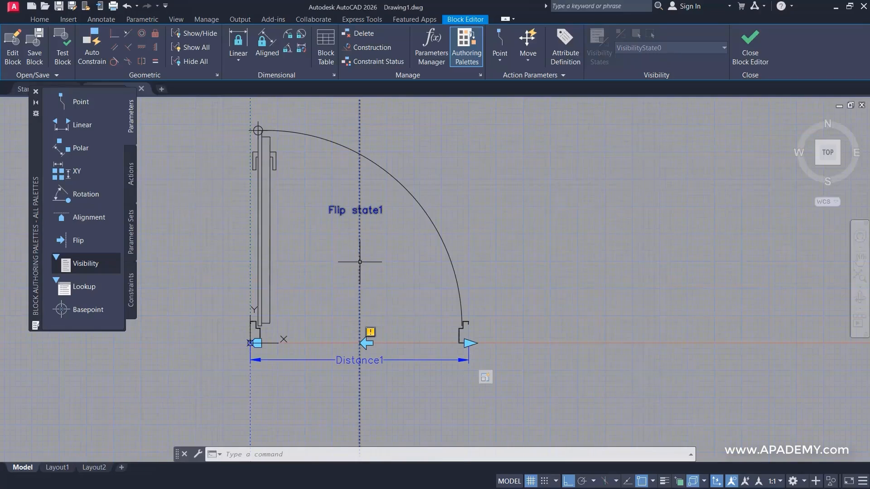
left_click(131, 172)
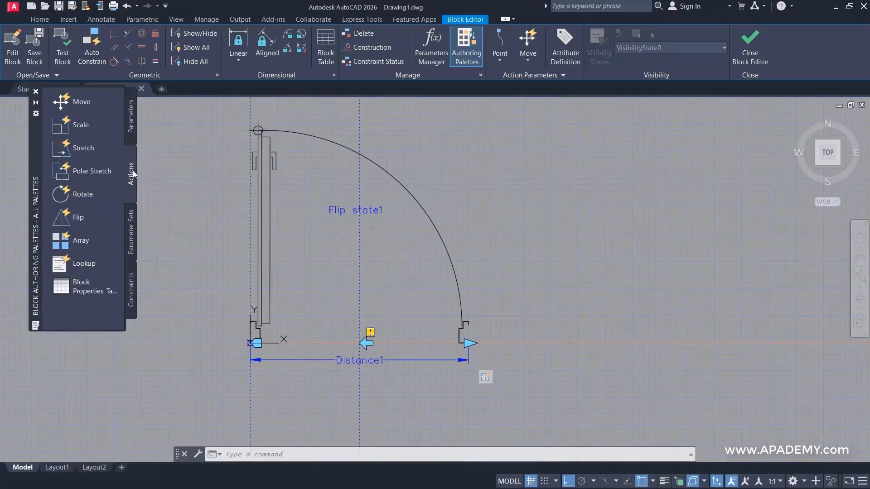
left_click(69, 218)
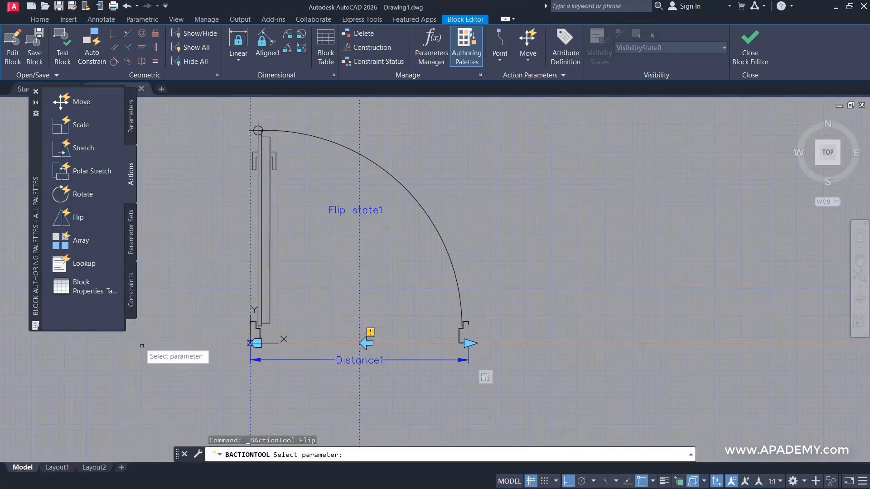
left_click(341, 212)
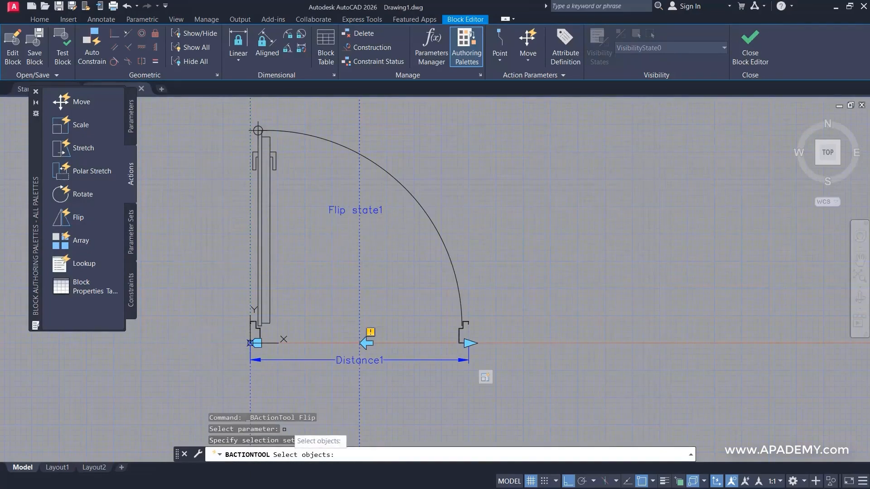
left_click(574, 109)
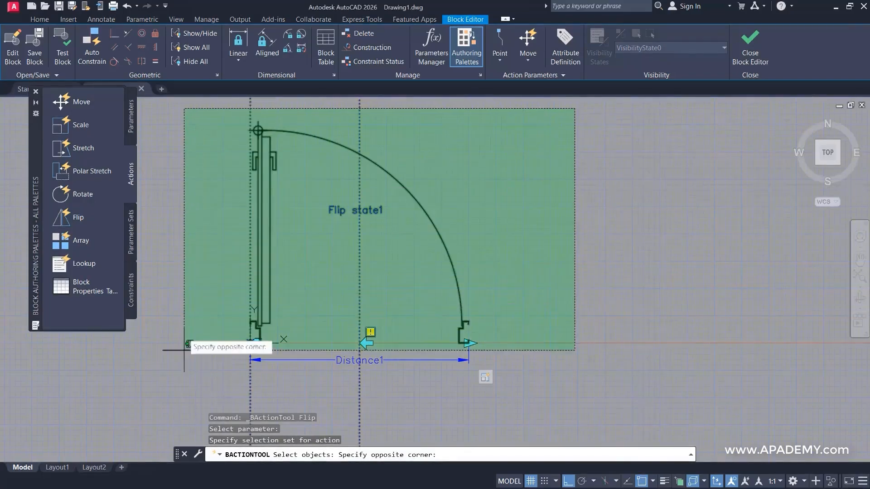
left_click(182, 410)
key("Return")
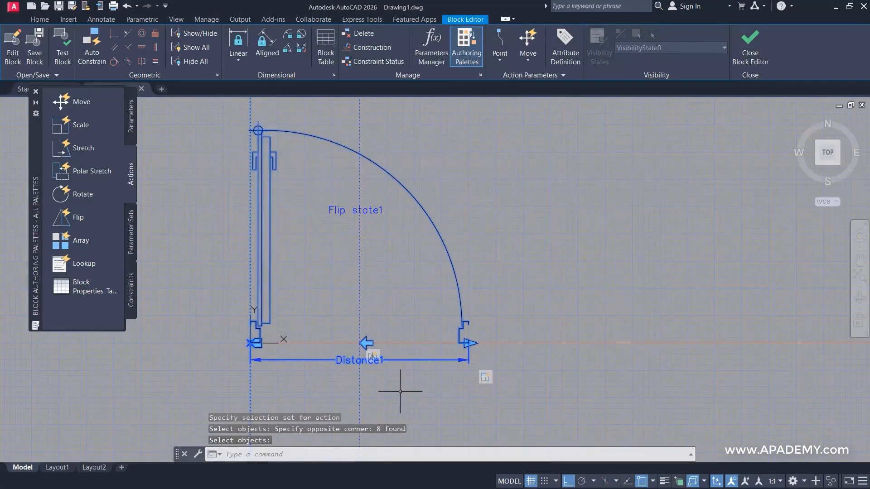
Close the Block Editor and save the changes to the door block
scroll(402, 391, "down", 2)
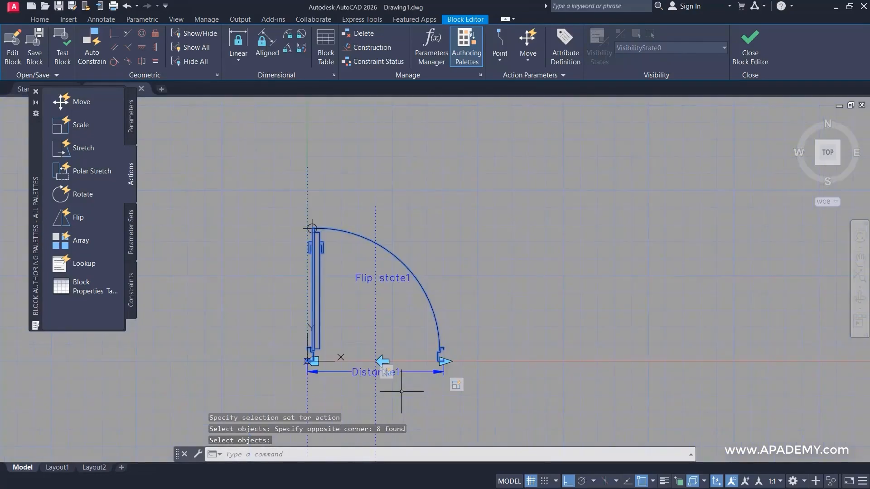
left_click(752, 50)
left_click(388, 244)
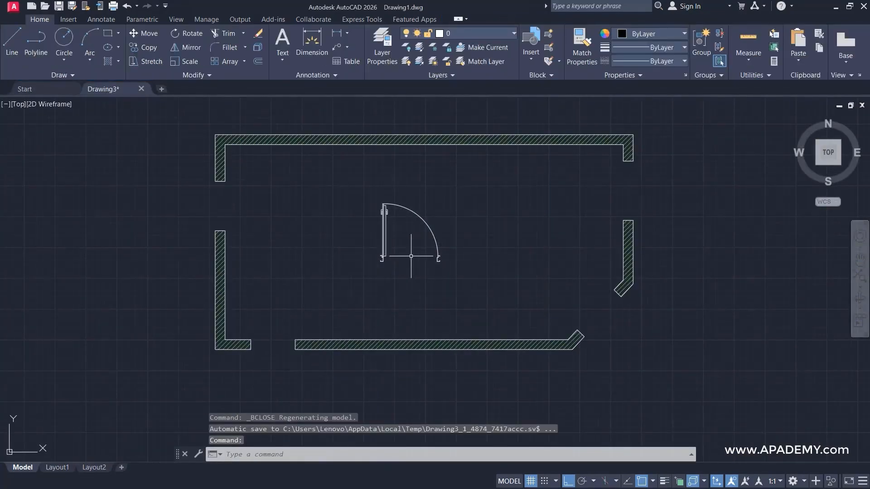
Select the door in the room and test its flip grip by flipping it back and forth
left_click(396, 263)
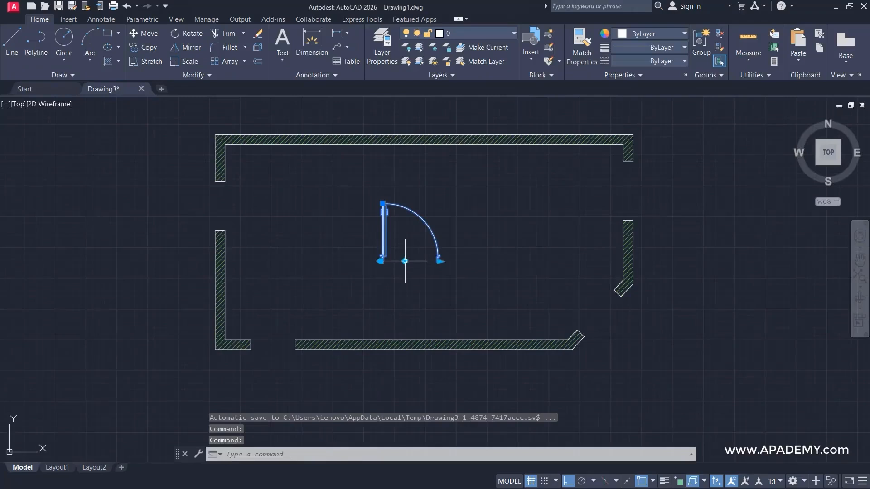
left_click(405, 261)
left_click(405, 261)
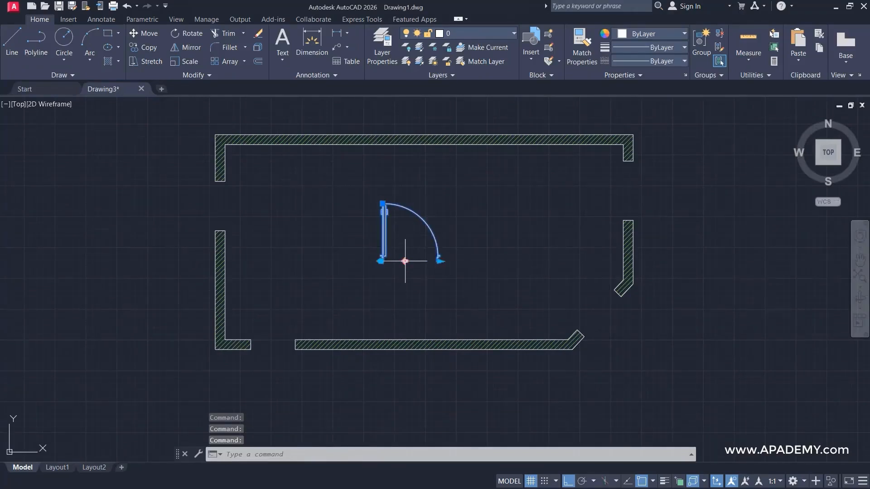
left_click(405, 261)
left_click(405, 261)
Align the door to the left wall end of the bottom wall's opening and scale its width to the right wall end
left_click(381, 262)
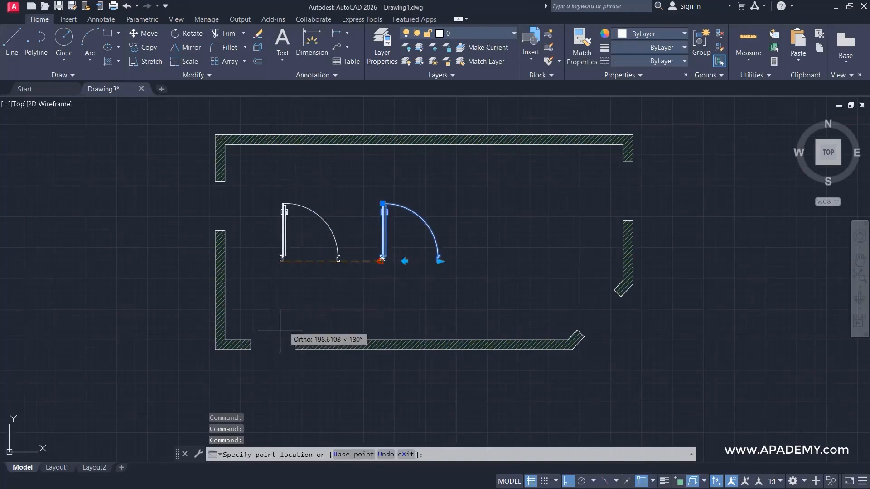
left_click(251, 349)
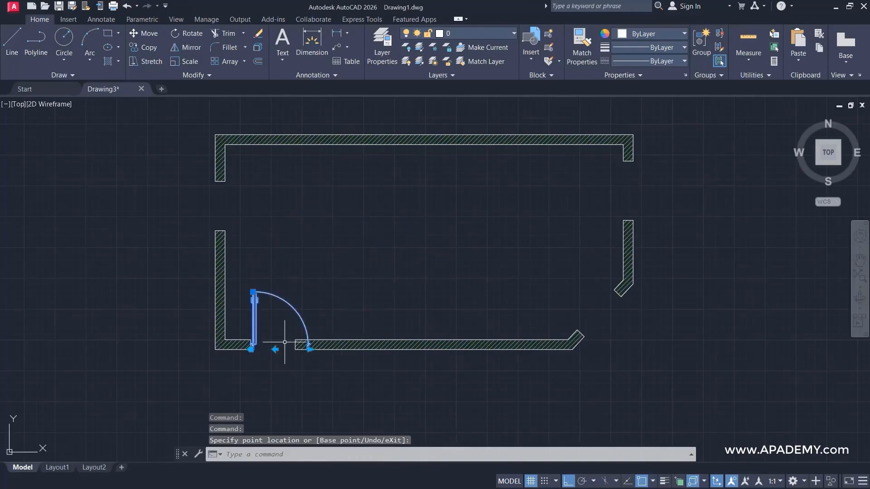
scroll(284, 343, "up", 6)
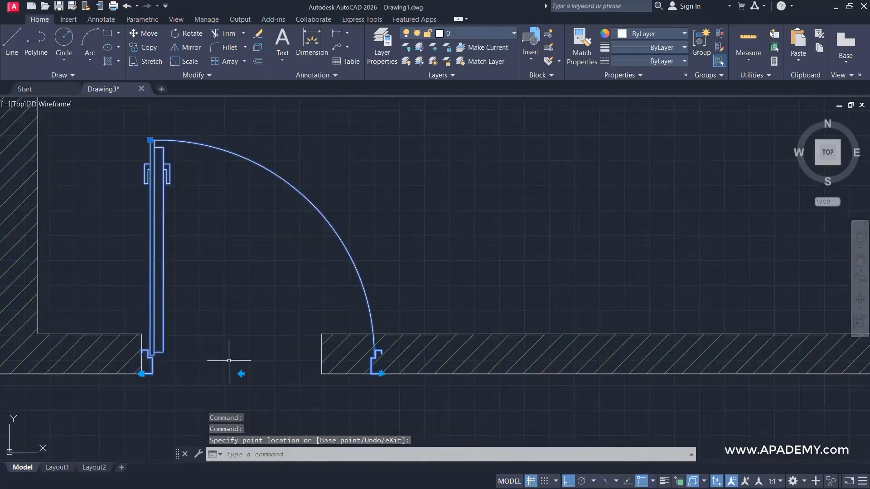
left_click(514, 369)
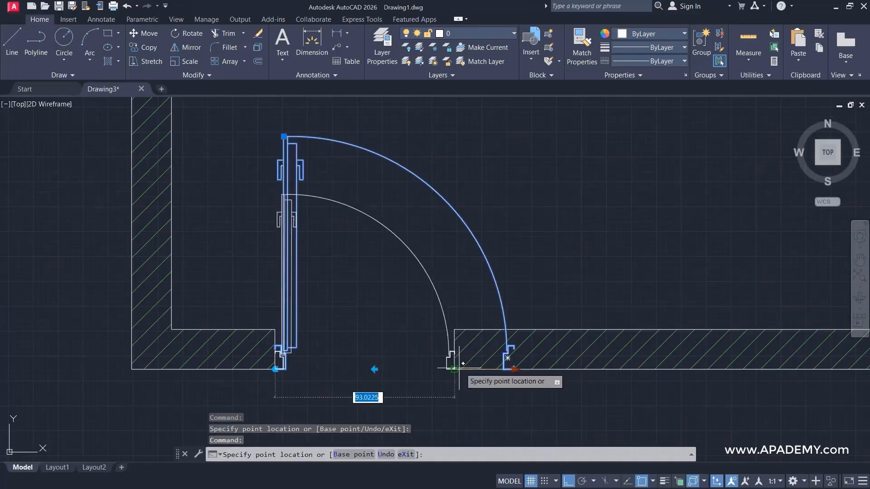
left_click(454, 369)
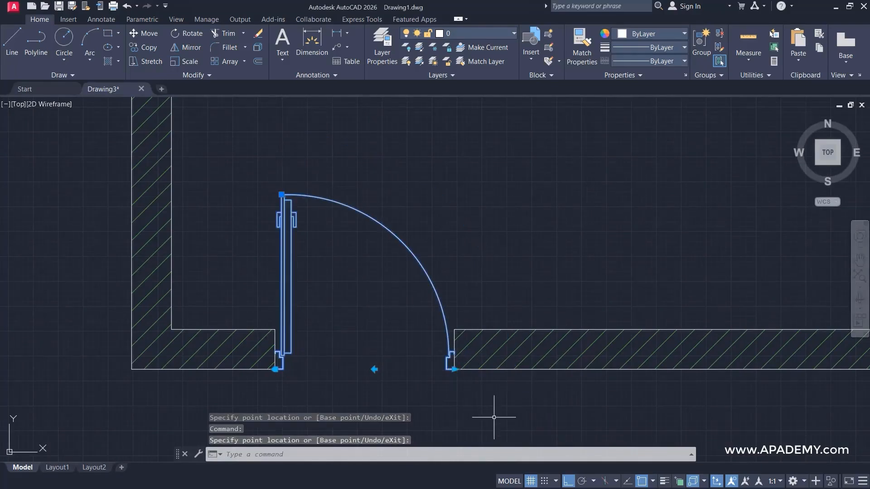
Test flipping the scaled door back and forth within the bottom wall's opening
left_click(374, 369)
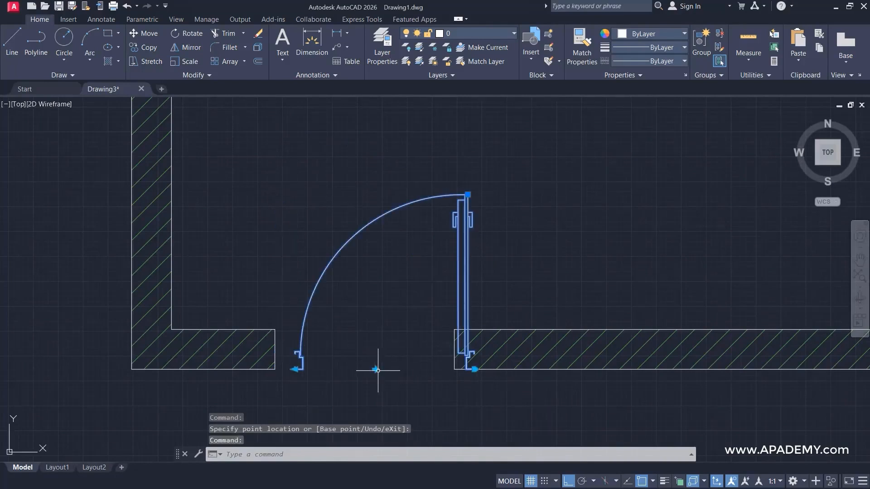
left_click(375, 369)
left_click(375, 370)
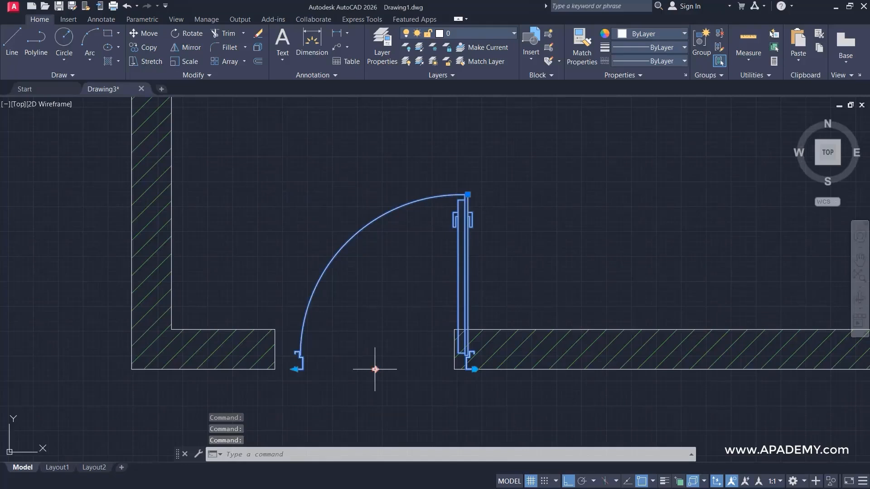
left_click(375, 369)
Turn Ortho off and move the door from the bottom wall's opening back into the room's interior
left_click(275, 369)
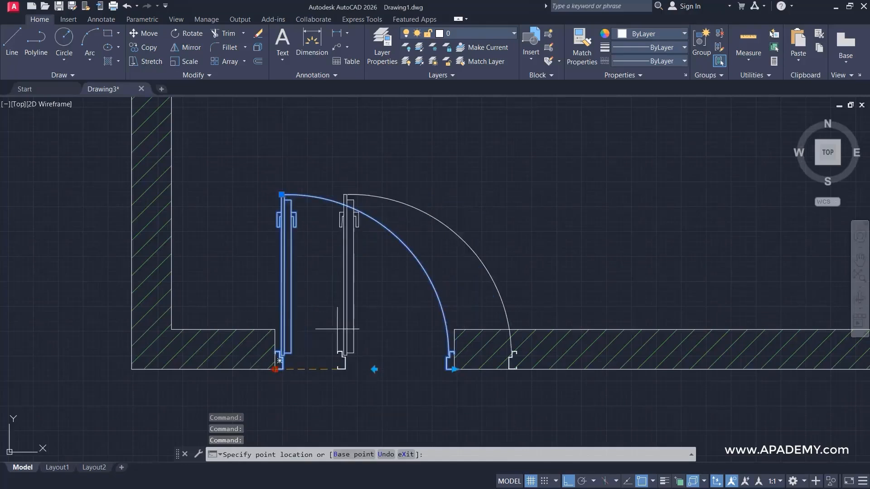
key("F8")
scroll(509, 176, "down", 4)
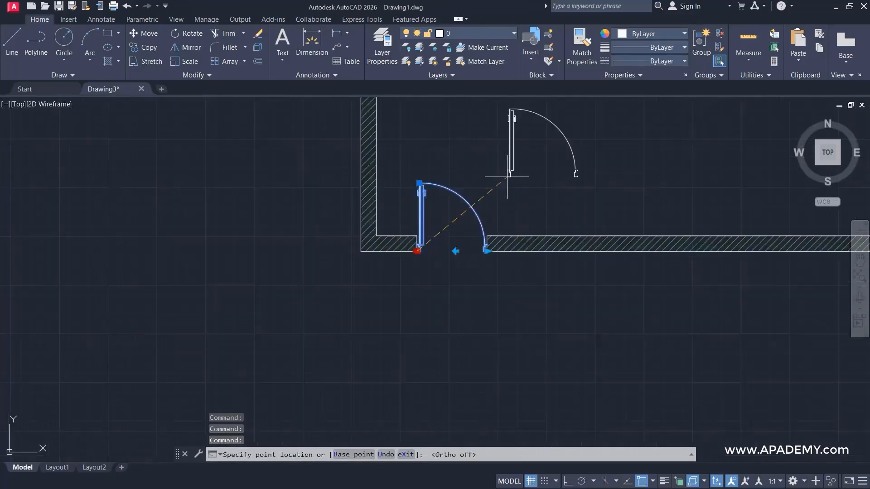
middle_click_drag(602, 141, 322, 279)
left_click(558, 173)
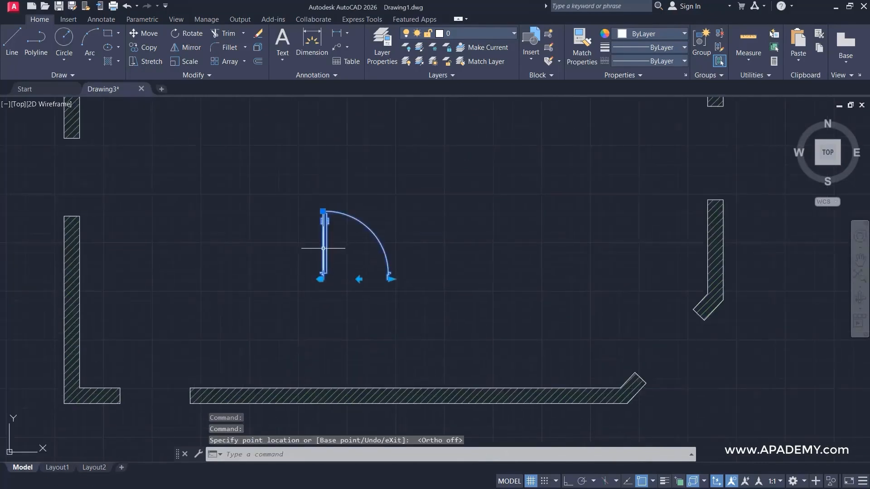
Open the door block's definition in the Block Editor and clear the selection
double_click(324, 248)
left_click(426, 315)
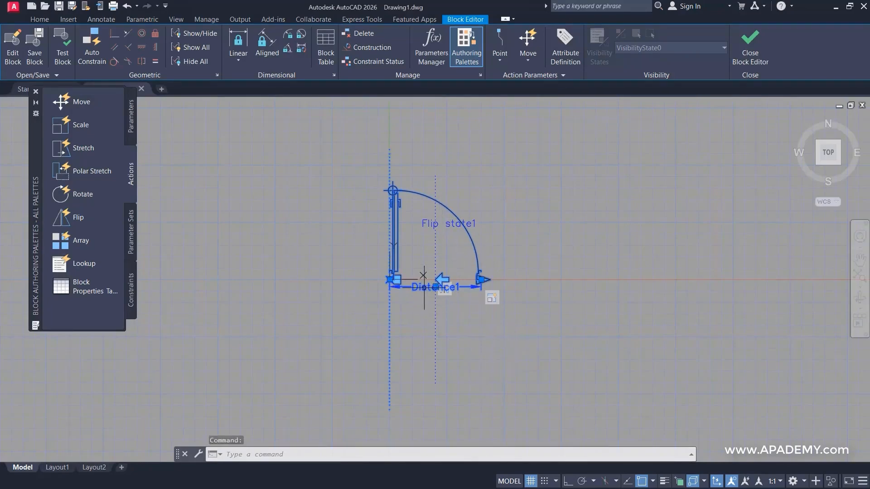
scroll(465, 304, "up", 4)
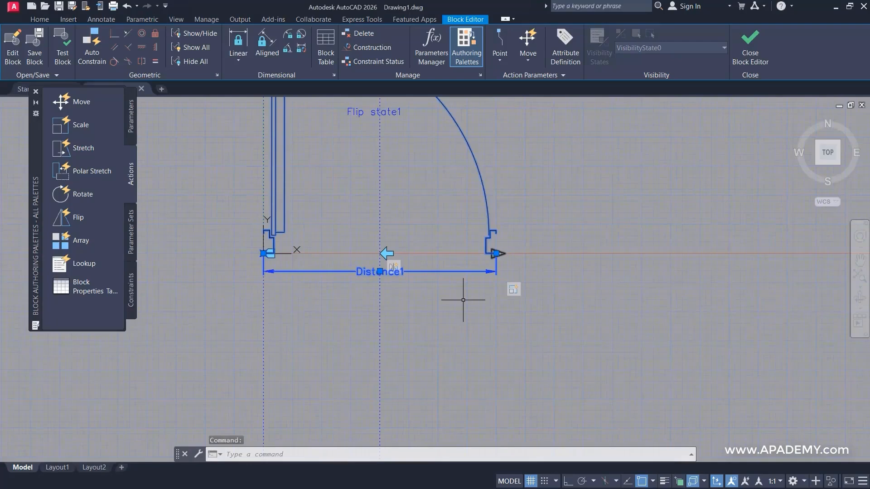
key("Escape")
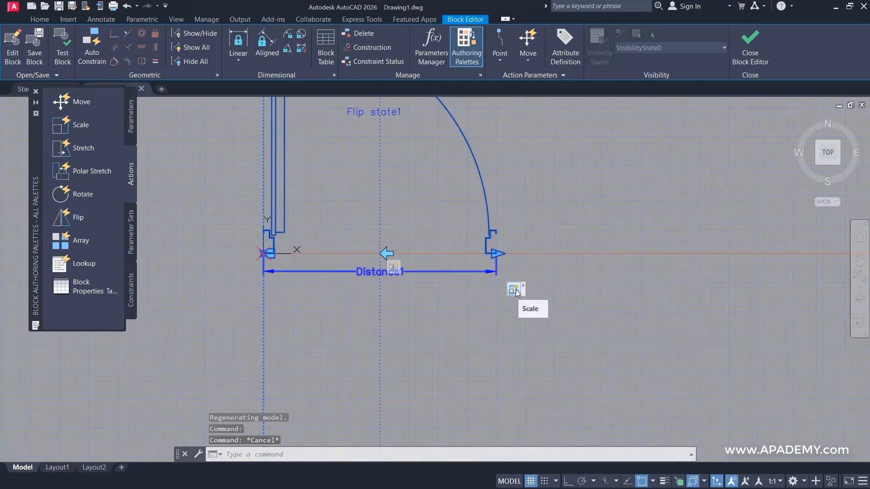
Modify the Scale action's selection set by adding everything in the door block, including the Flip parameter
right_click(517, 292)
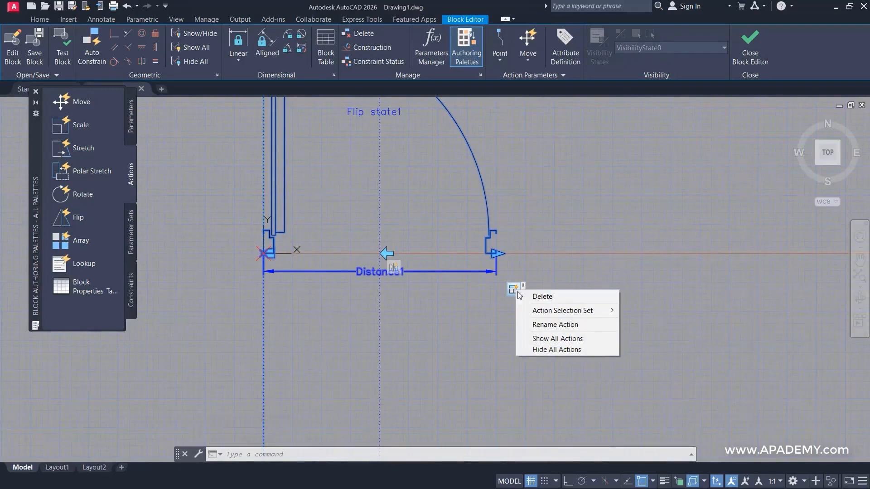
mouse_move(535, 314)
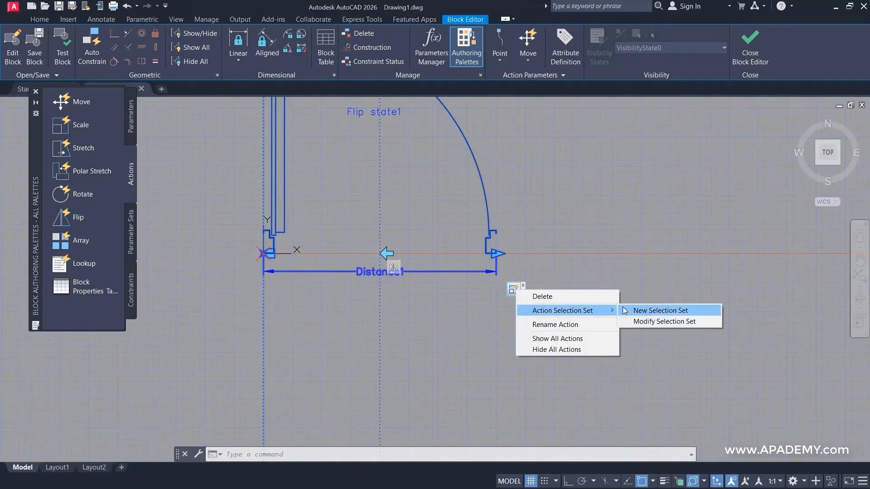
left_click(650, 321)
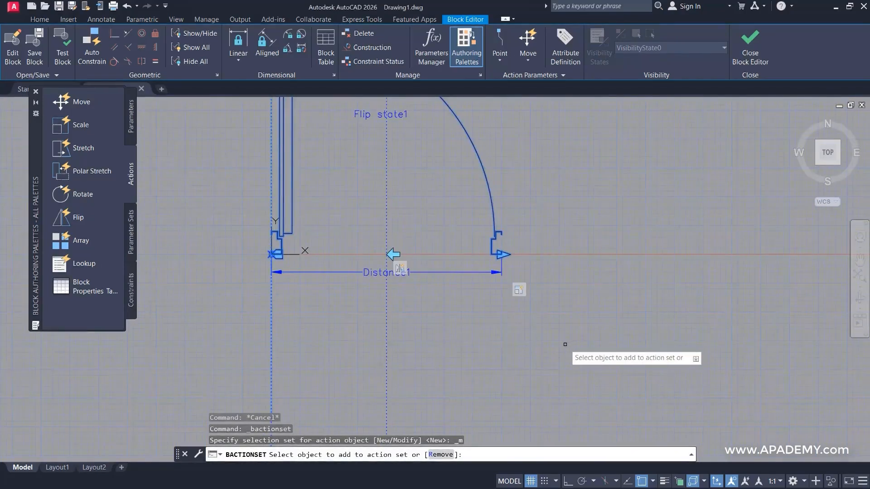
scroll(562, 346, "down", 3)
scroll(493, 354, "down", 2)
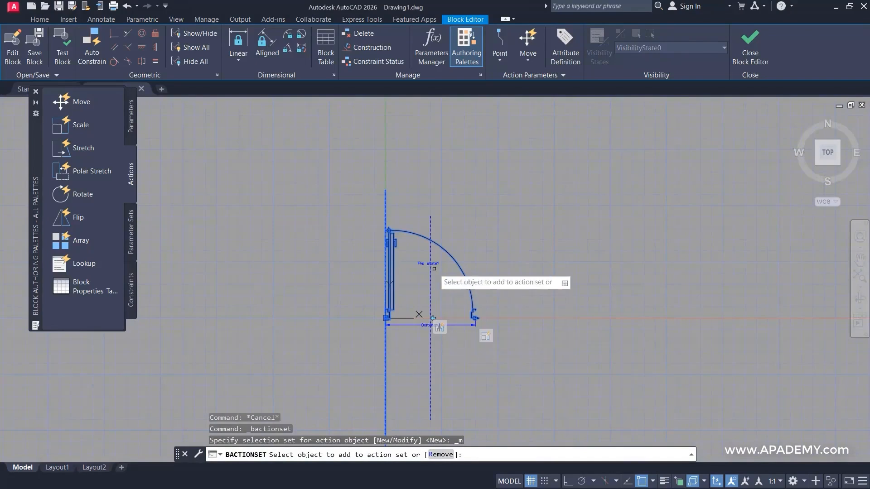
left_click(605, 162)
left_click(299, 387)
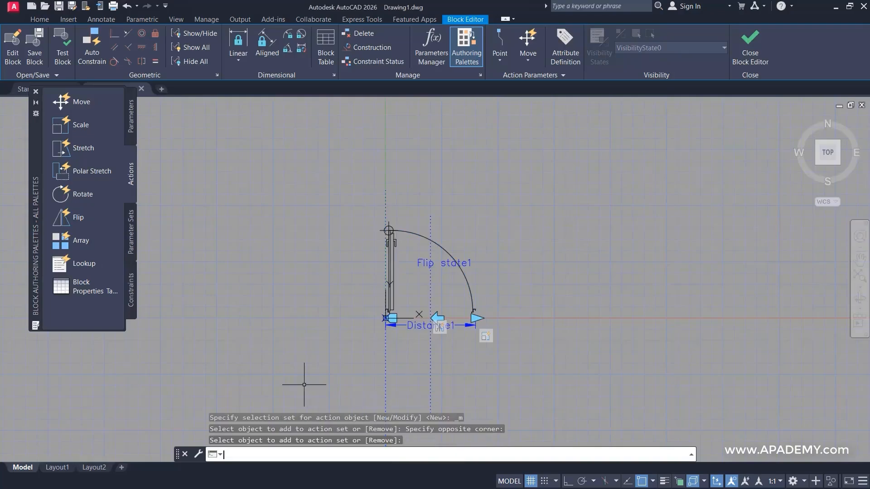
key("Return")
scroll(421, 308, "up", 2)
middle_click_drag(408, 313, 337, 335)
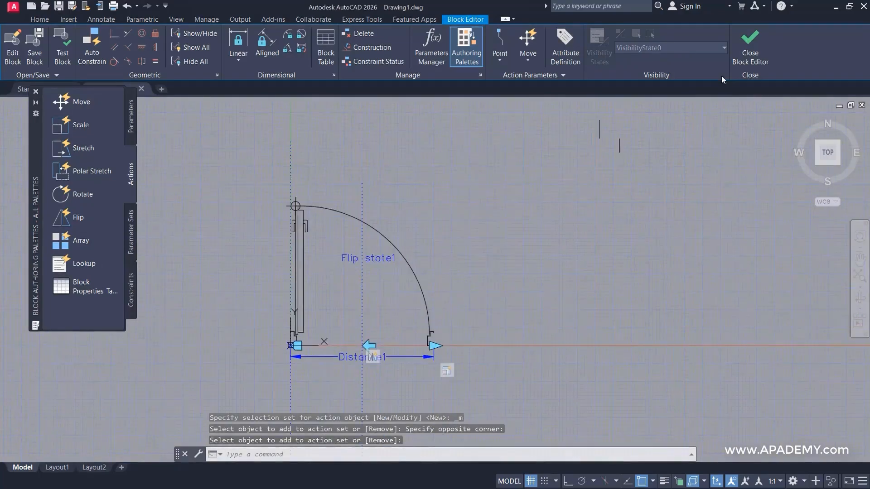
Save the changes to the door block and close the Block Editor
left_click(750, 42)
left_click(413, 236)
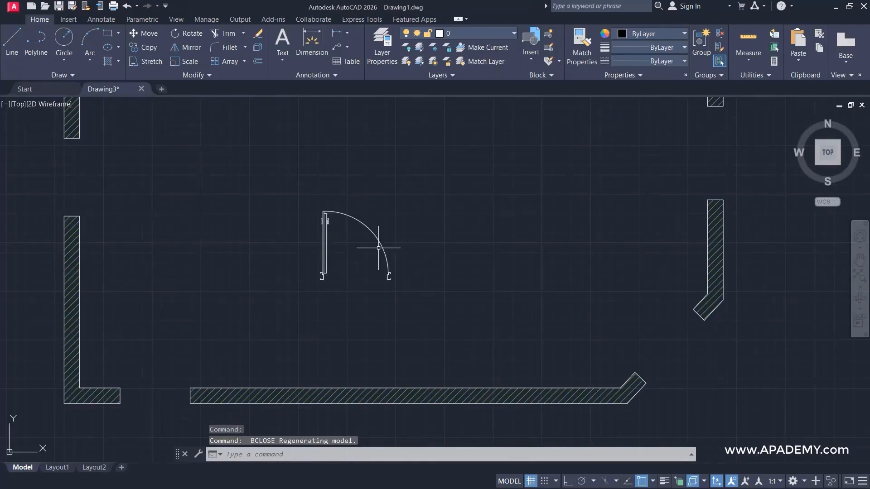
Move the door from the room's interior into the bottom wall's opening, aligned with the outer corner of the left wall end
scroll(379, 247, "down", 3)
left_click(356, 247)
left_click(334, 265)
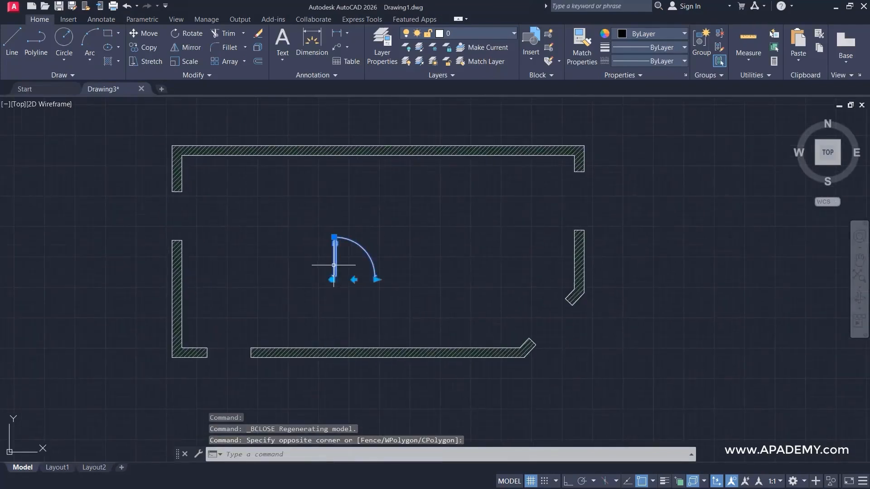
left_click(333, 280)
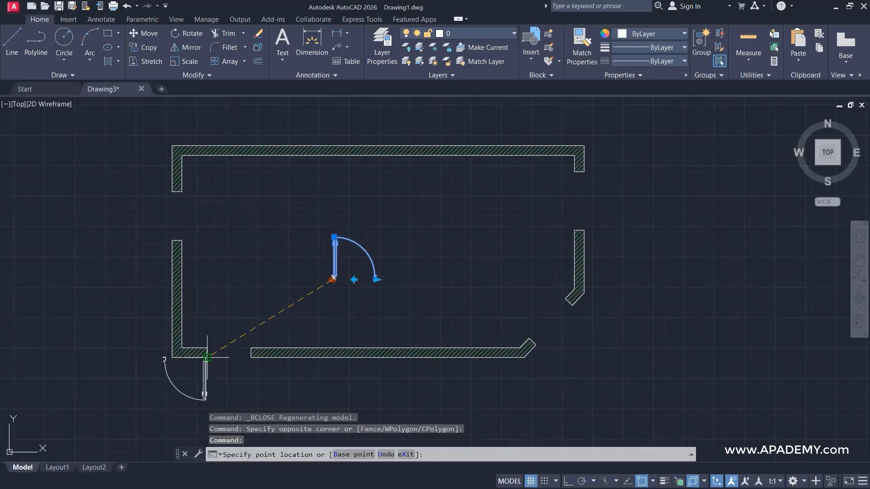
left_click(207, 357)
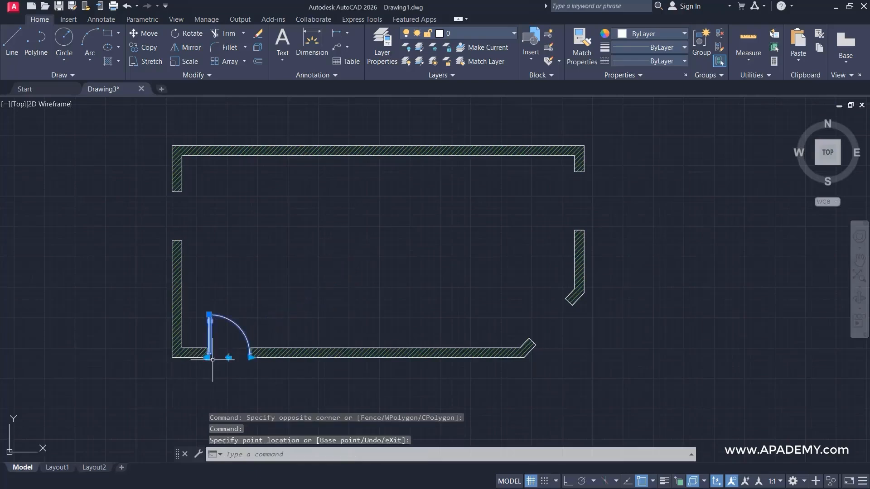
Test flipping the door back and forth several times within the bottom wall's opening
scroll(212, 360, "up", 6)
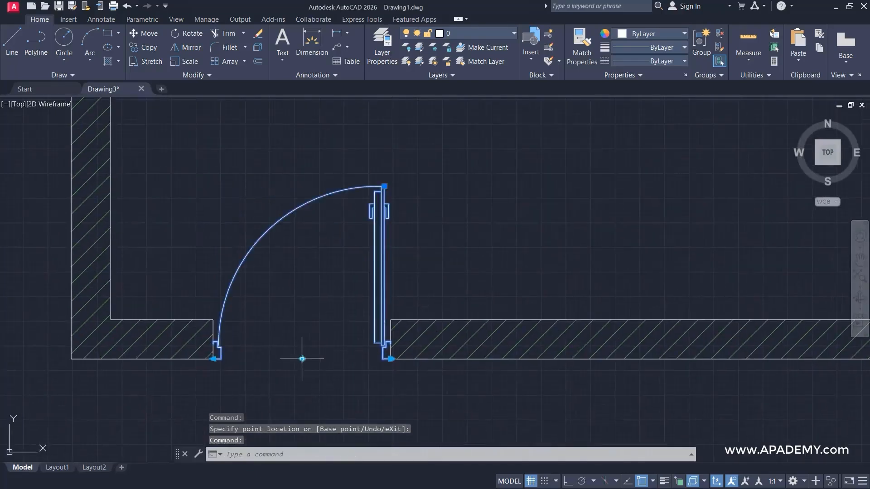
left_click(302, 359)
left_click(302, 358)
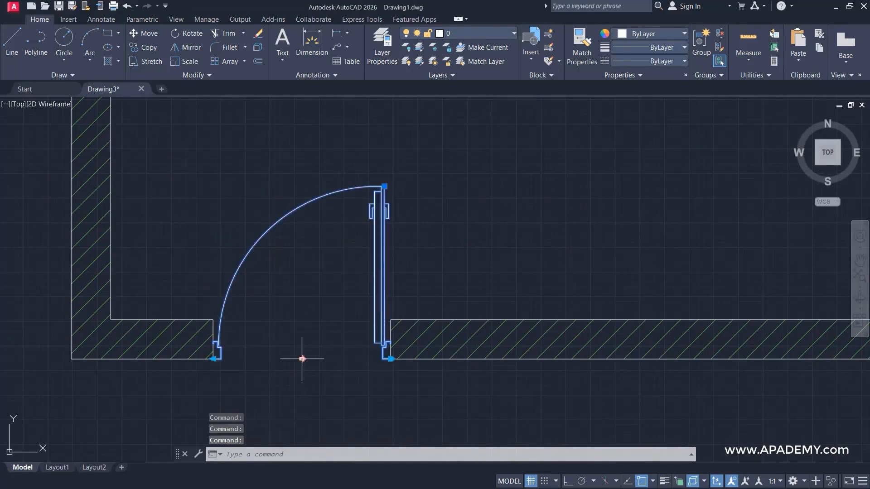
left_click(302, 359)
left_click(302, 359)
left_click(302, 359)
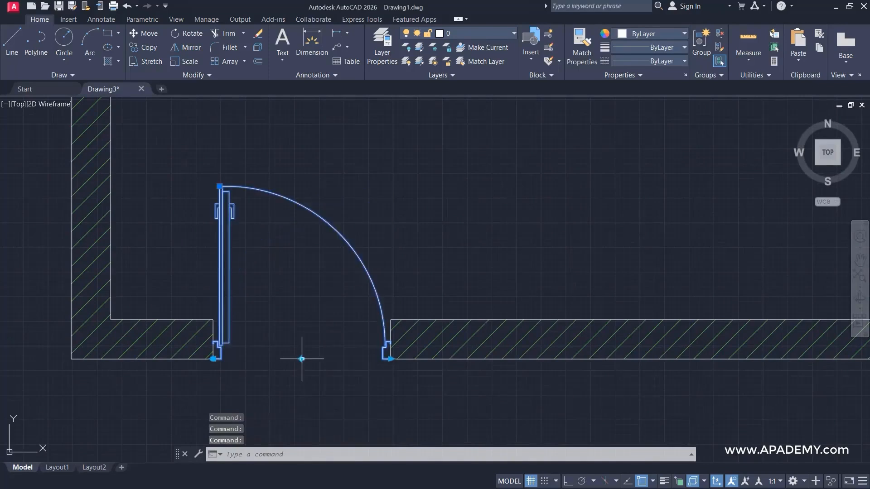
left_click(302, 359)
left_click(302, 359)
left_click(301, 359)
left_click(301, 359)
Align the door with the midpoint of the lower wall end at the angled opening and scale it to the opening's width
scroll(302, 358, "down", 2)
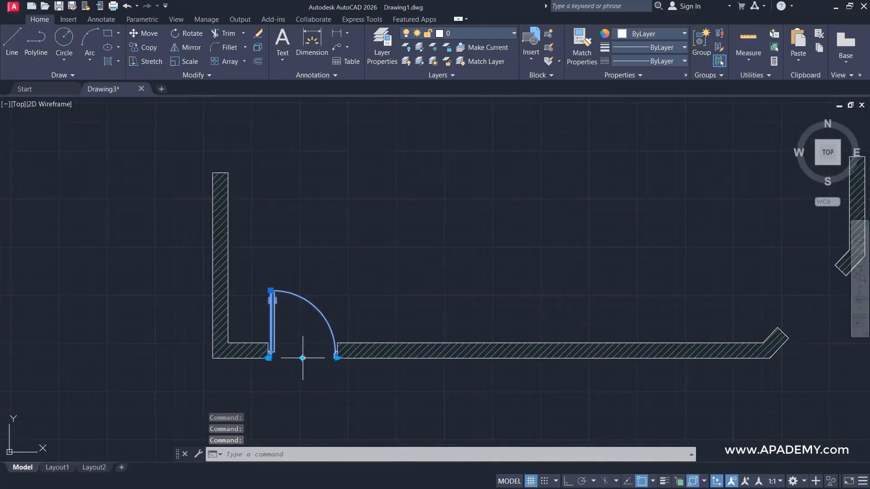
middle_click_drag(354, 380, 196, 349)
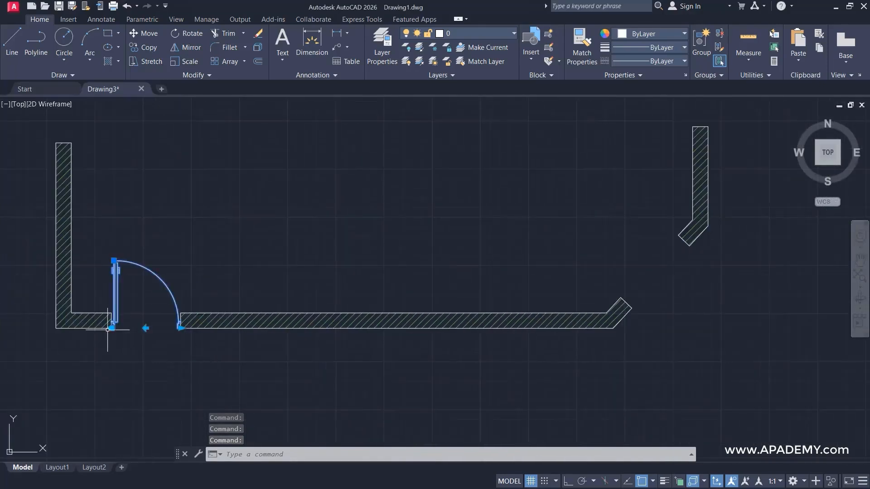
left_click(112, 328)
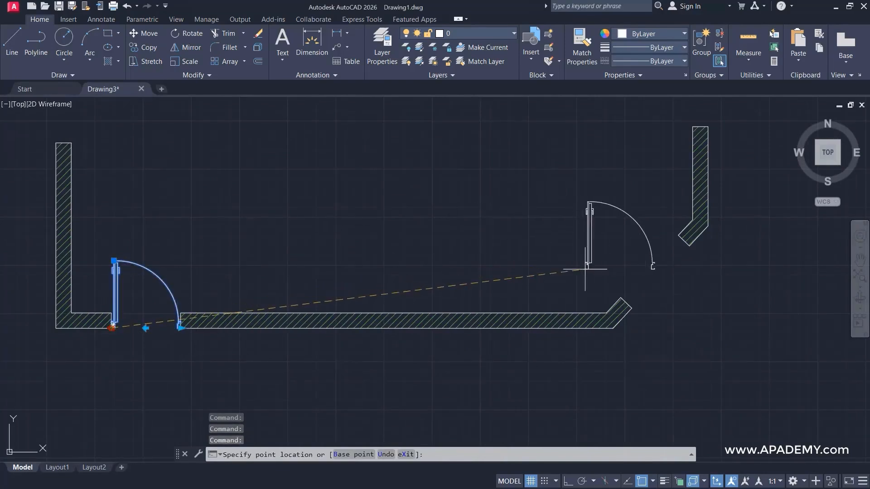
left_click(626, 300)
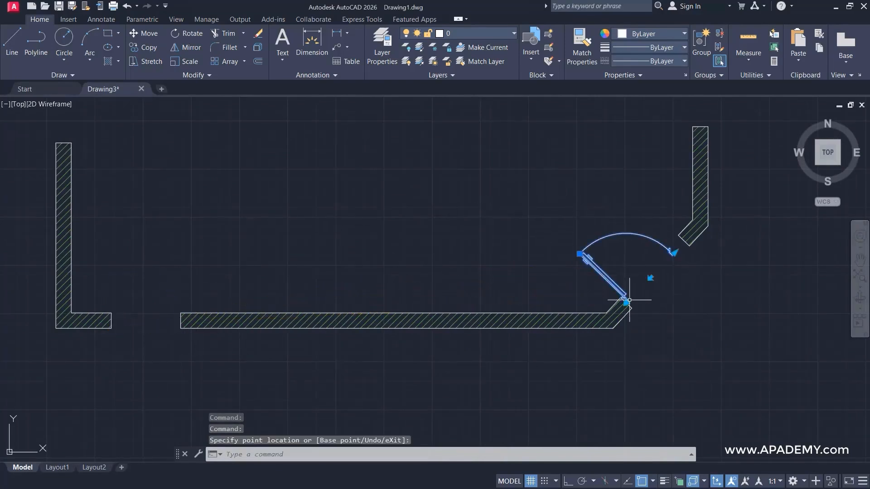
left_click(674, 253)
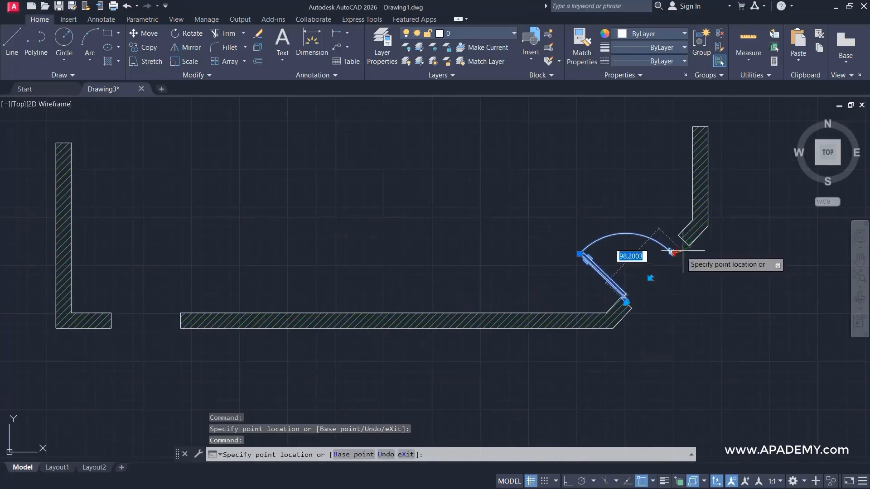
left_click(684, 241)
Test flipping the scaled door back and forth within the angled opening
left_click(656, 273)
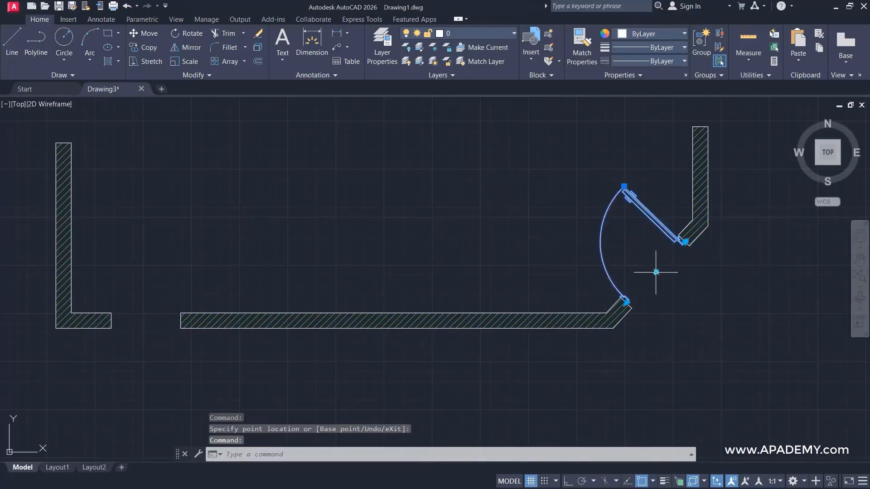
left_click(656, 272)
left_click(656, 273)
left_click(656, 272)
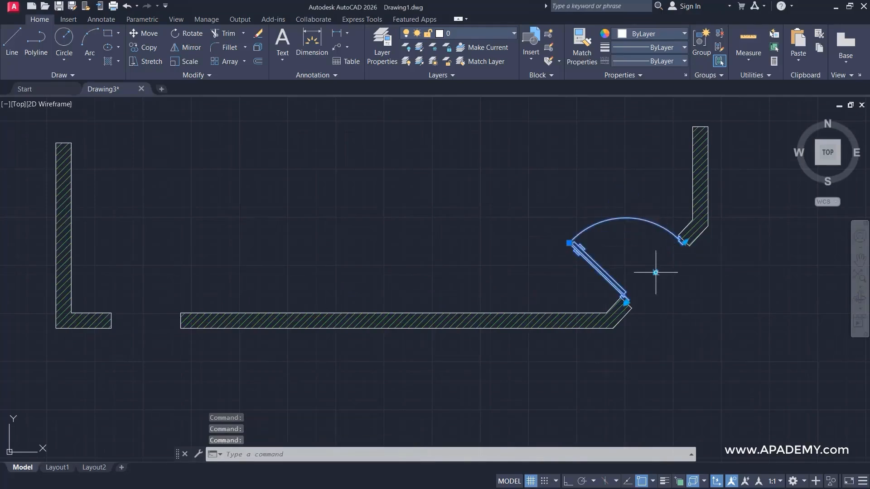
Align the door with the lower wall end's midpoint at the right wall's opening and scale it to the upper wall end
middle_click_drag(676, 296, 539, 379)
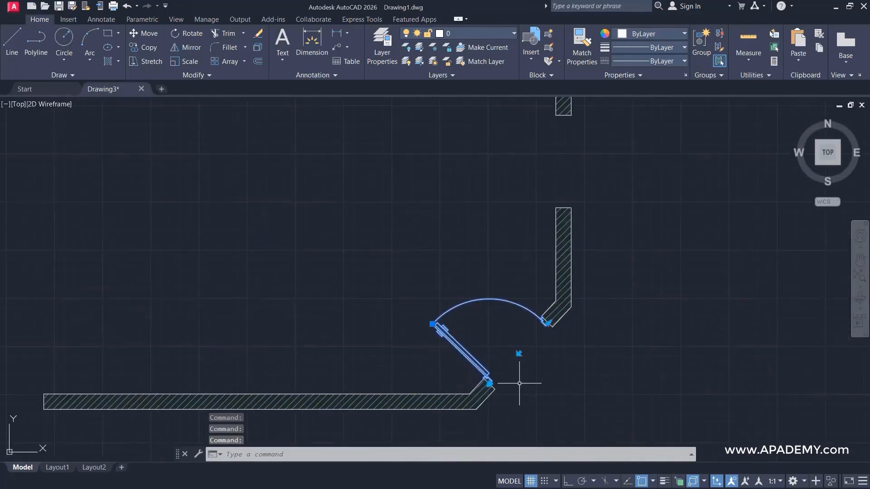
left_click(490, 384)
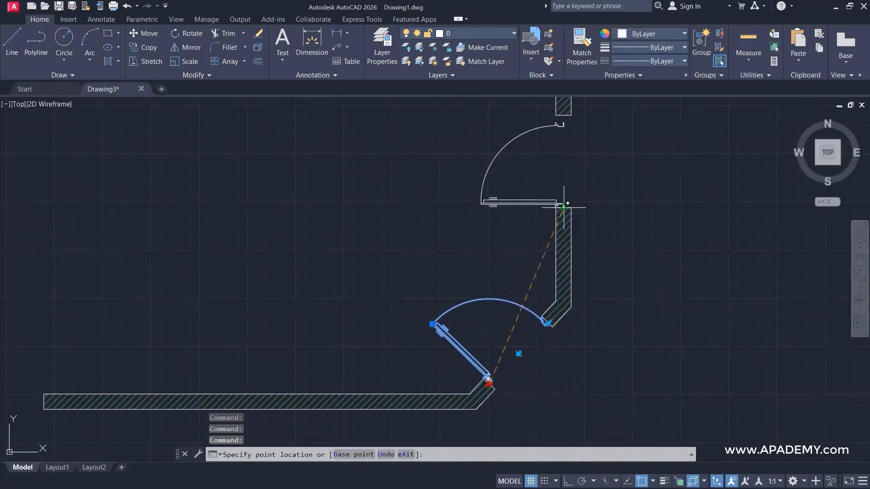
left_click(564, 207)
middle_click_drag(461, 211, 368, 292)
left_click(470, 204)
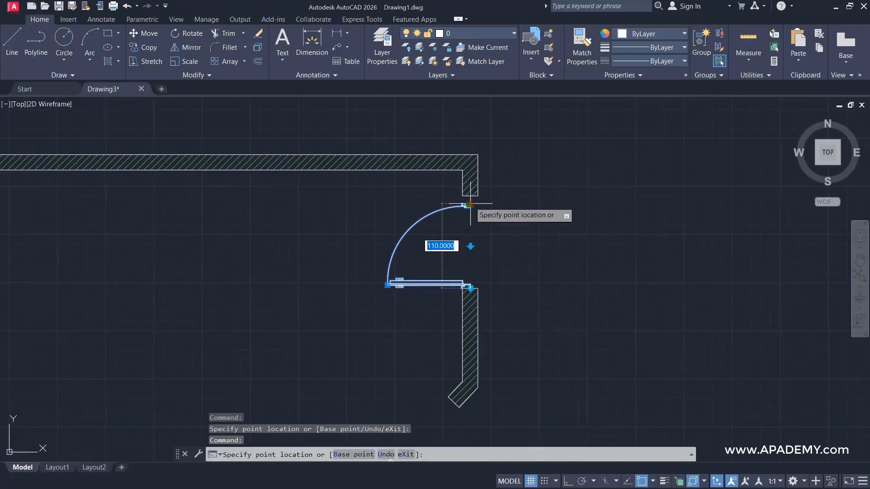
left_click(471, 197)
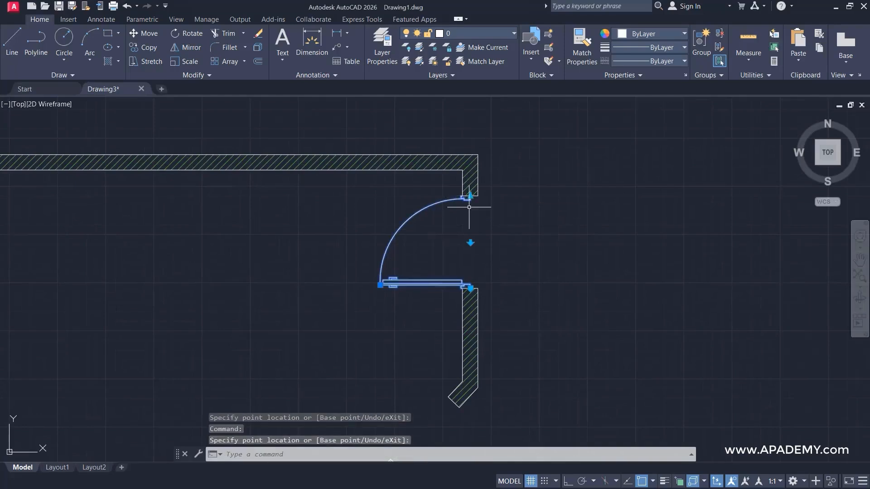
Test flipping the door back and forth within the right wall's opening
left_click(471, 243)
left_click(470, 242)
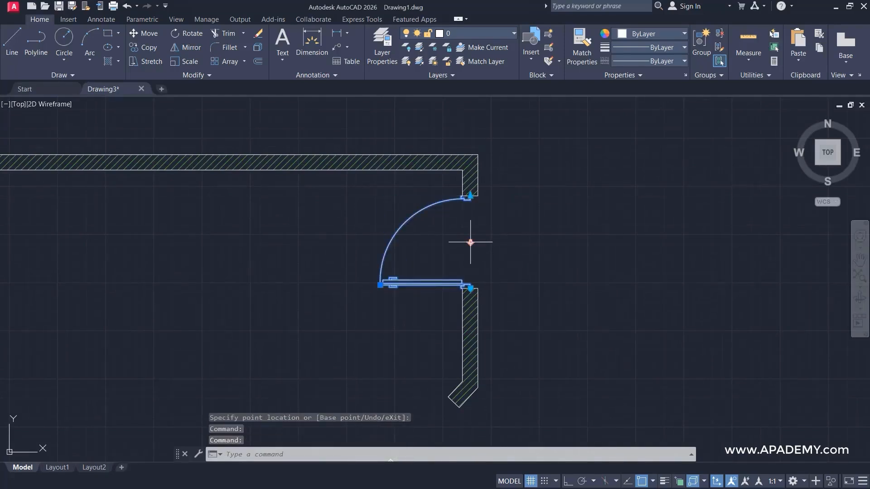
left_click(470, 242)
left_click(470, 242)
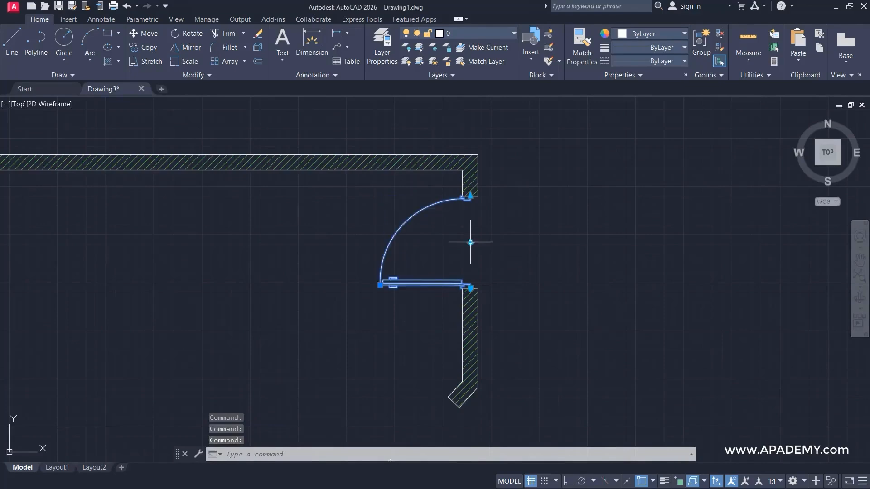
Move the door back to the bottom wall's opening and align it with the outer corner of the left wall end
left_click(467, 287)
scroll(299, 245, "down", 3)
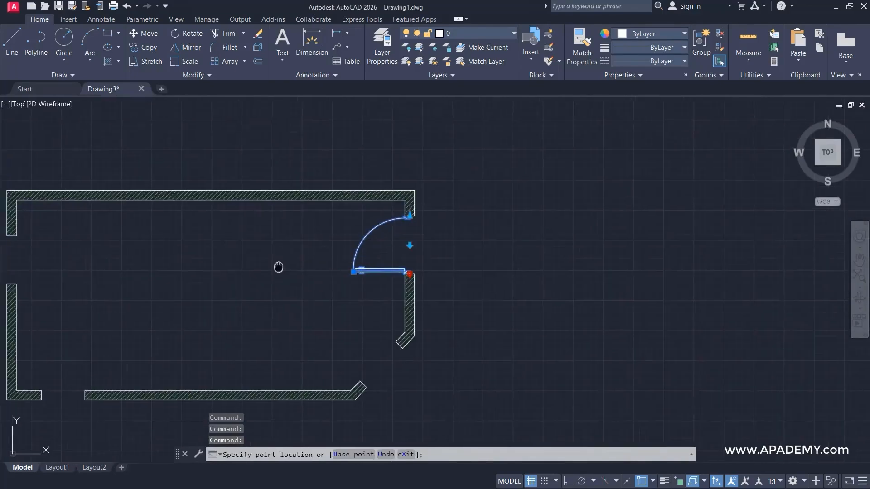
middle_click_drag(282, 267, 398, 305)
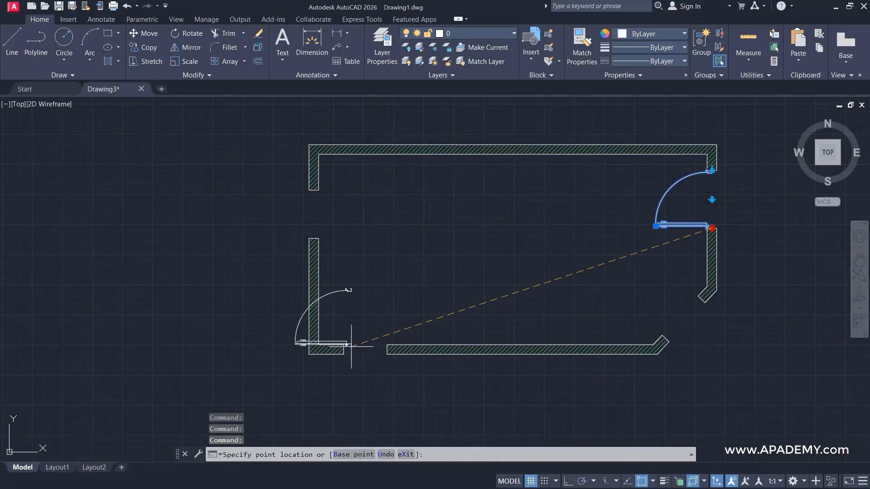
left_click(351, 344)
scroll(351, 344, "up", 4)
scroll(352, 345, "up", 2)
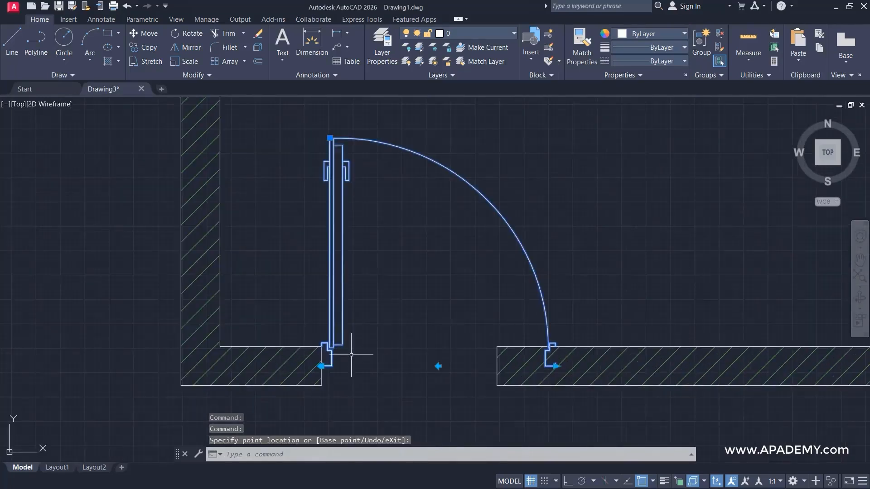
left_click(320, 366)
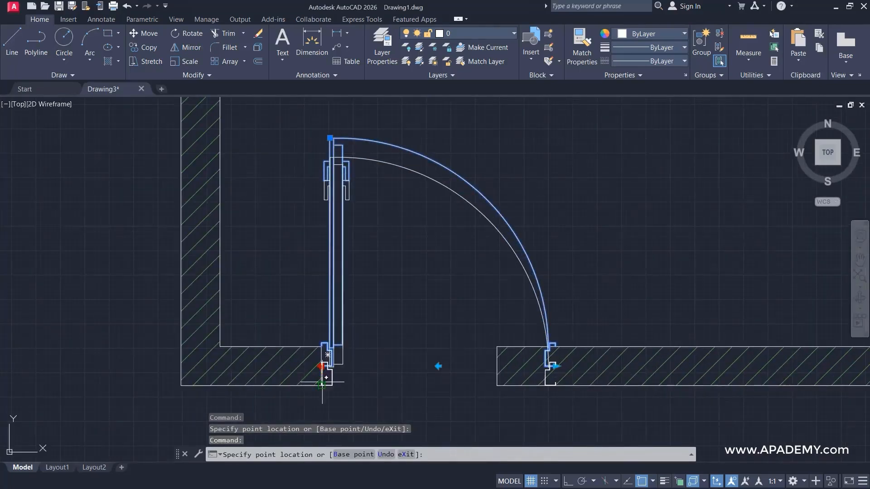
left_click(322, 386)
Scale the door down to the width of the bottom wall's opening and test flipping it there
left_click(556, 386)
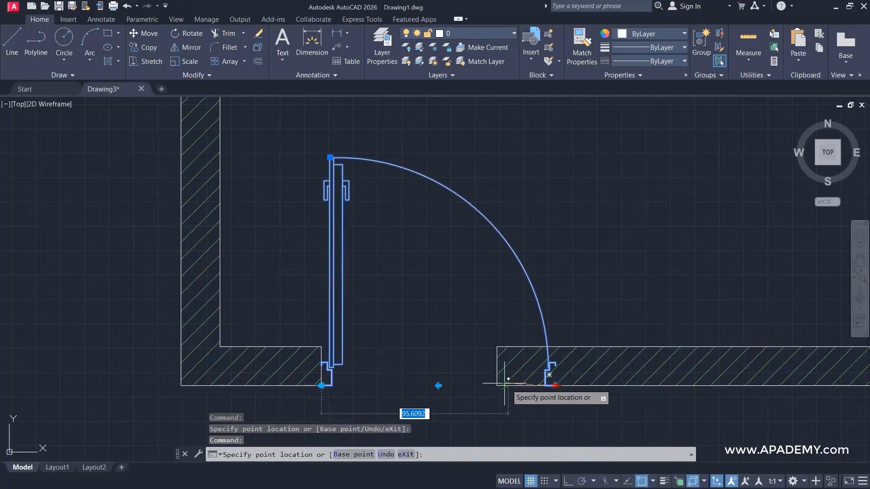
left_click(496, 385)
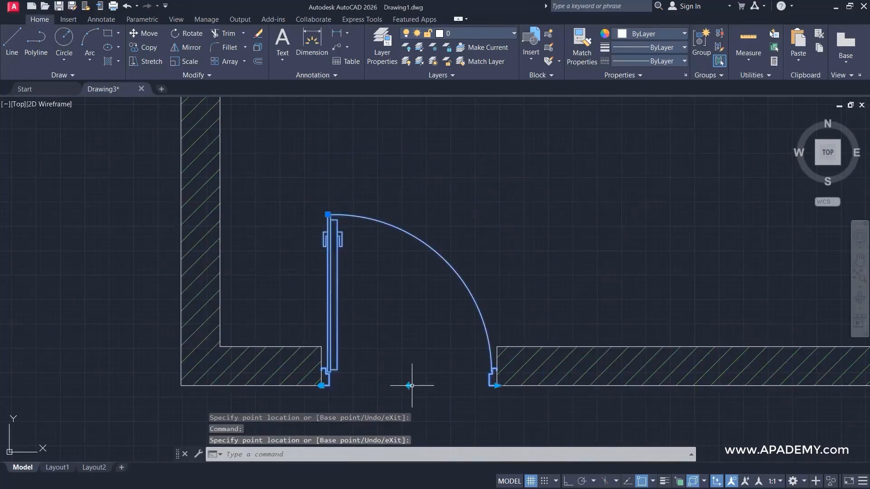
left_click(410, 386)
left_click(410, 386)
Select the door and move it out of the bottom wall's opening into the room's interior
scroll(533, 280, "down", 3)
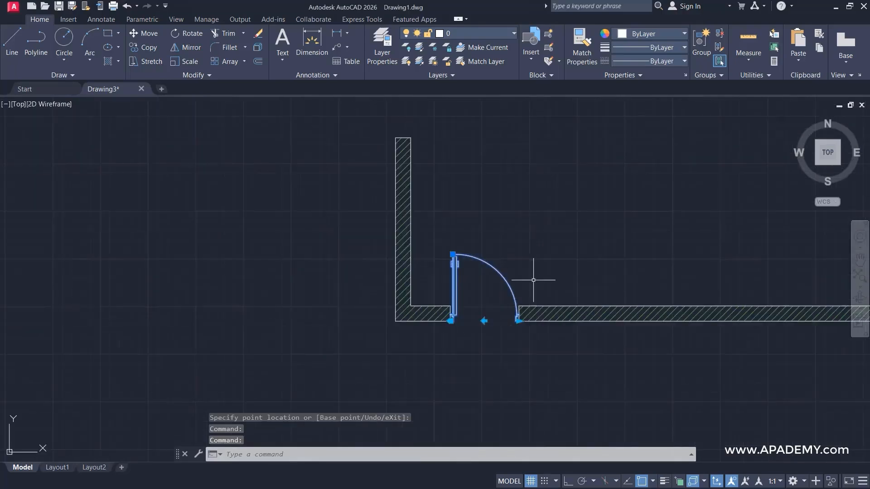
middle_click_drag(562, 266, 474, 282)
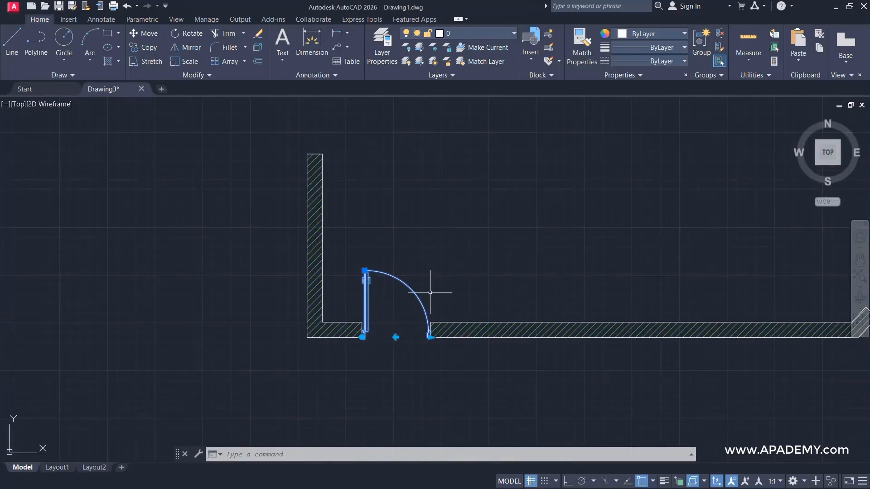
left_click(439, 268)
left_click(388, 297)
left_click(363, 337)
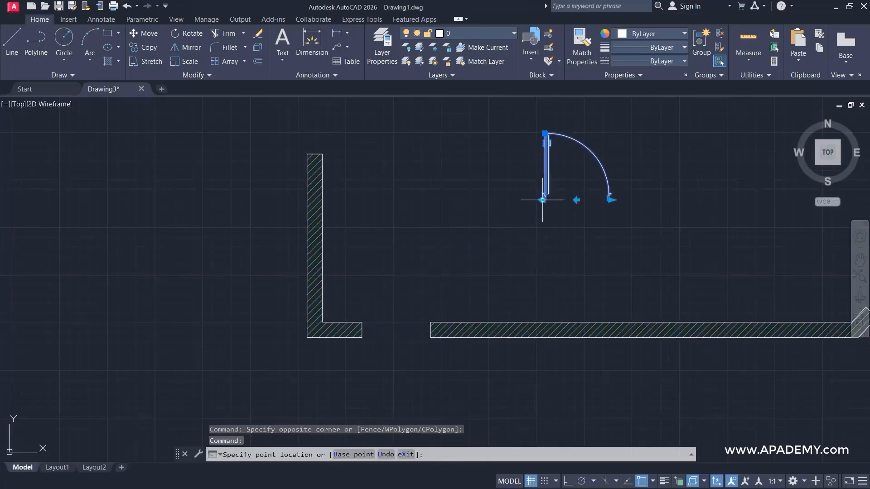
left_click(541, 201)
scroll(578, 220, "down", 6)
scroll(445, 252, "up", 6)
mouse_move(390, 223)
middle_mouse_down()
mouse_move(437, 327)
mouse_move(435, 292)
middle_mouse_up()
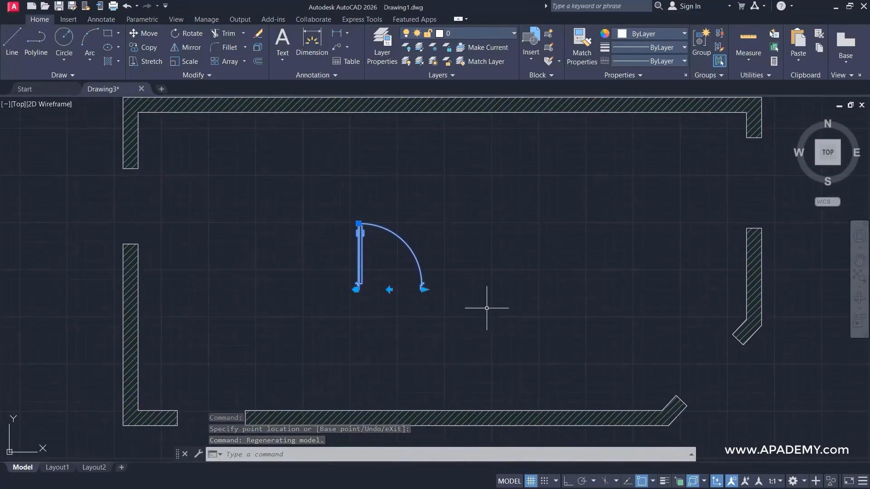